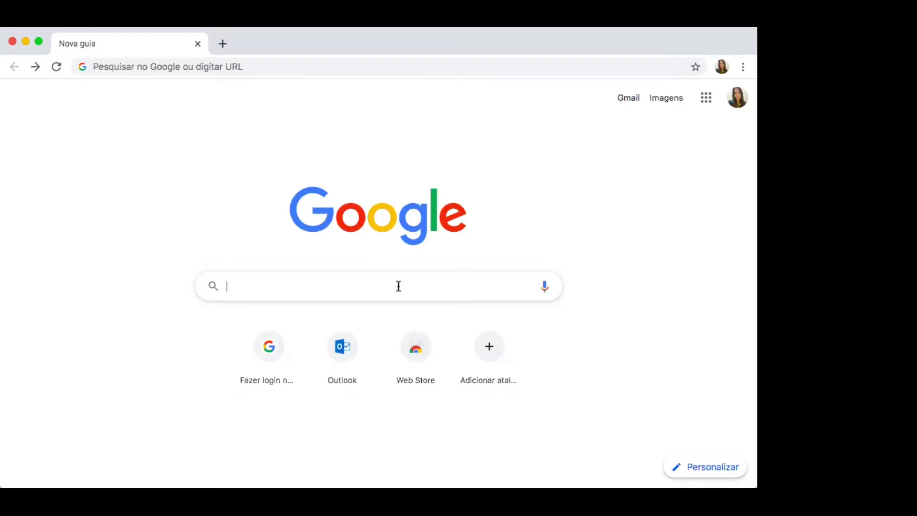
Search Google for "wolfram gráfico" and open the Wolfram|Alpha widget "Construa graficos de funcoes matematicas"
{"action": "type", "text": "wo"}
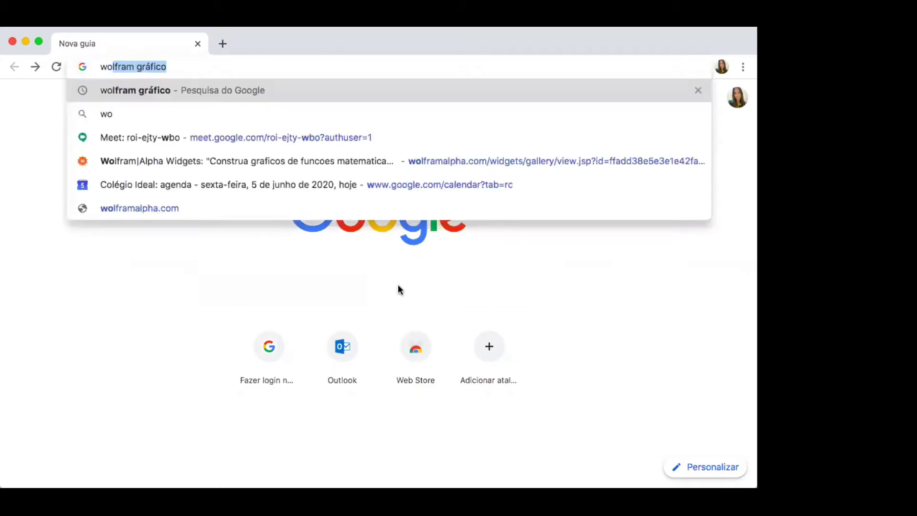
{"action": "type", "text": "lfram g"}
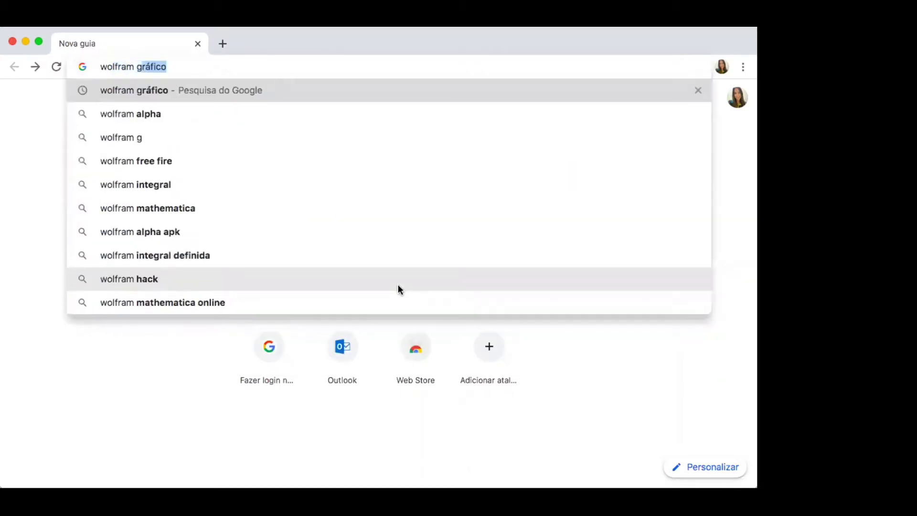
{"action": "type", "text": "ráfico"}
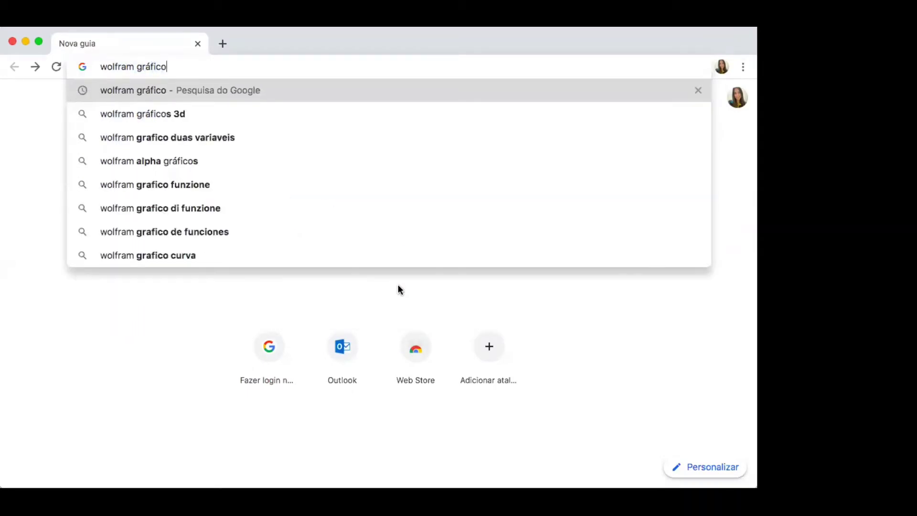
{"action": "key", "text": "Return"}
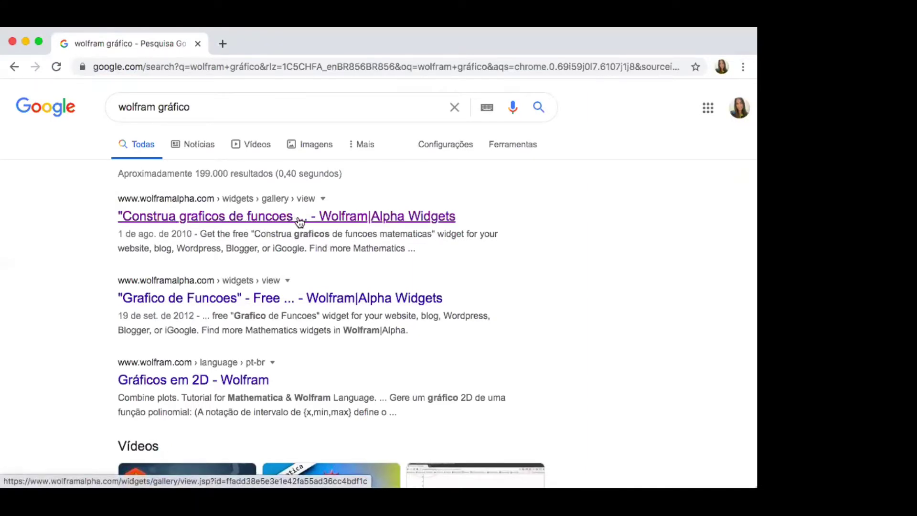
{"action": "left_click", "coordinate": [329, 223]}
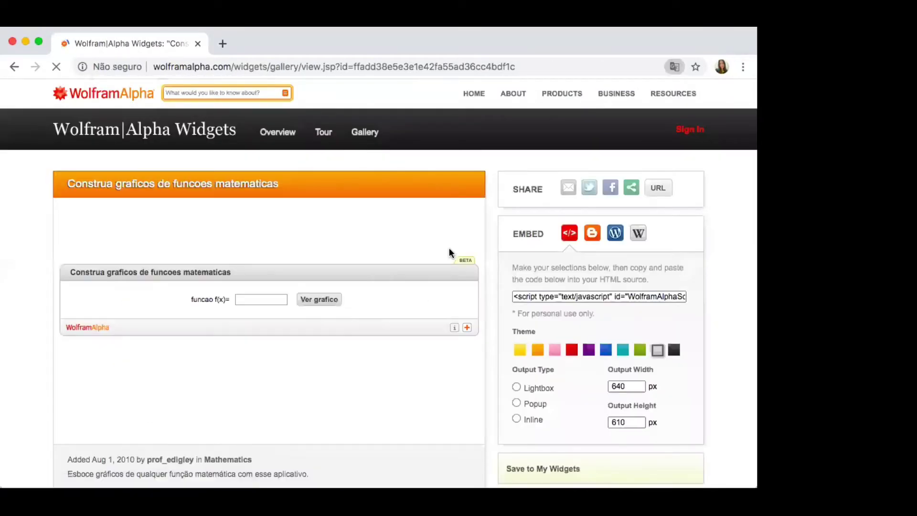
Plot the function 10*3^0,2x in the "Construa graficos de funcoes matematicas" widget and look through its plots
{"action": "scroll", "coordinate": [366, 351], "scroll_direction": "down", "scroll_amount": 2}
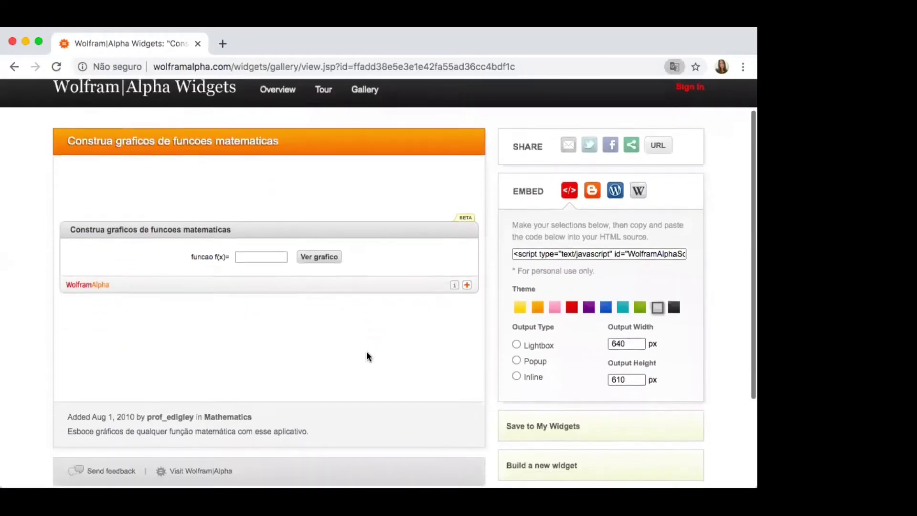
{"action": "left_click", "coordinate": [262, 258]}
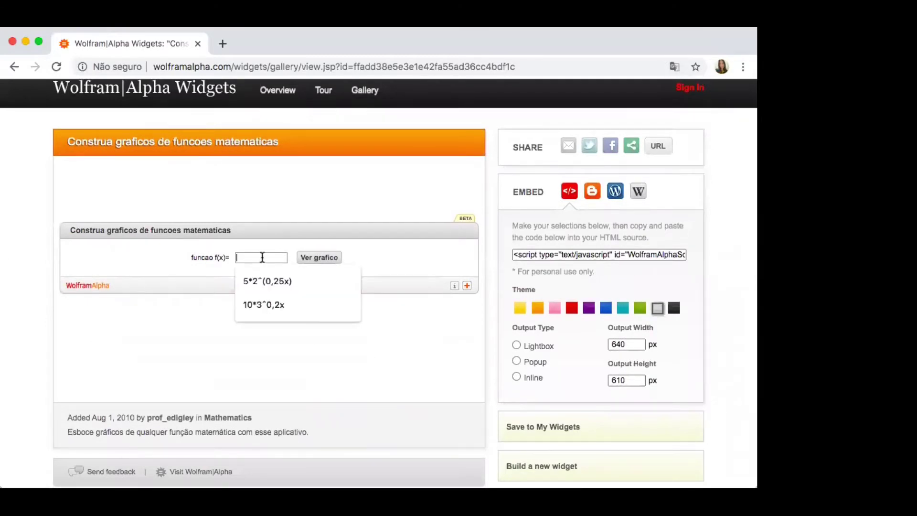
{"action": "left_click", "coordinate": [393, 325]}
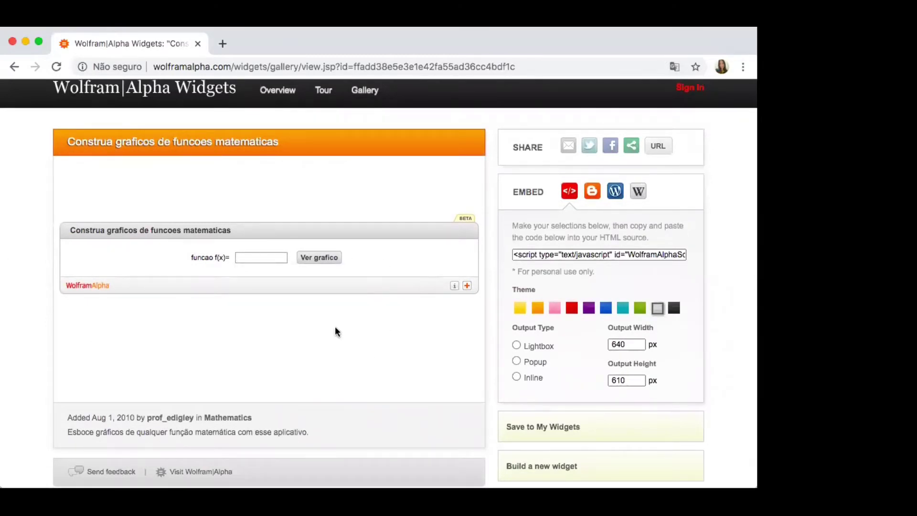
{"action": "scroll", "coordinate": [296, 308], "scroll_direction": "down", "scroll_amount": 2}
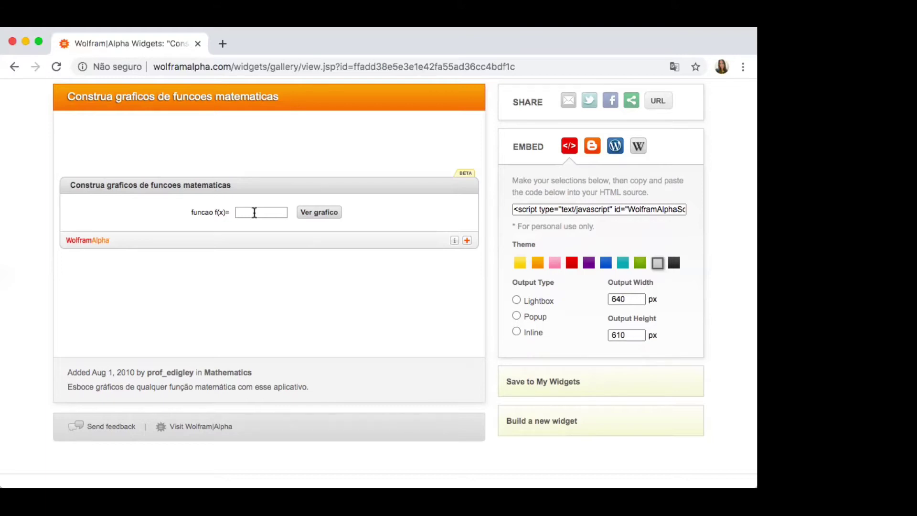
{"action": "left_click", "coordinate": [255, 213]}
{"action": "type", "text": "10*"}
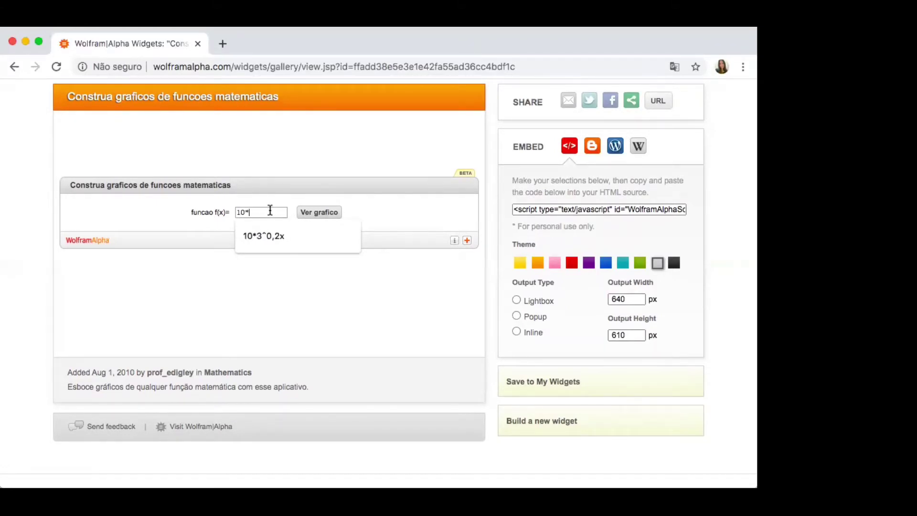
{"action": "type", "text": "3^0,2x"}
{"action": "key", "text": "Return"}
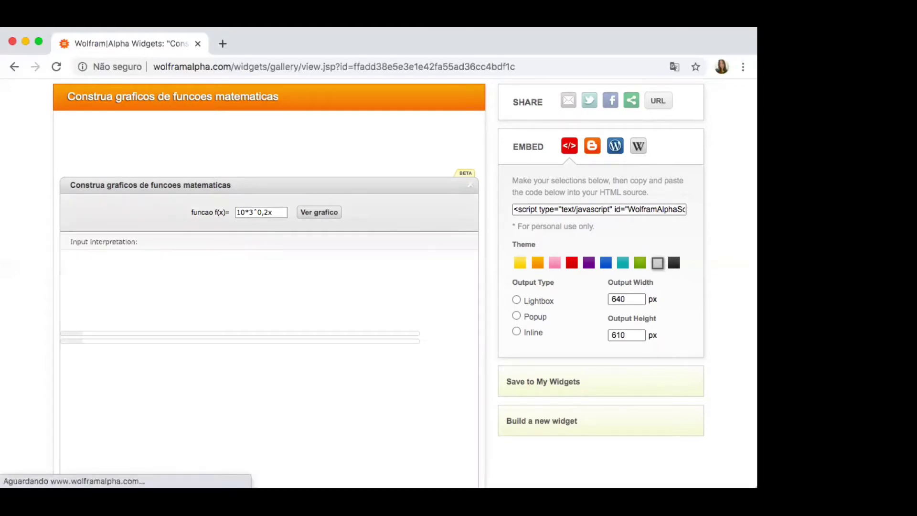
{"action": "scroll", "coordinate": [360, 266], "scroll_direction": "down", "scroll_amount": 5}
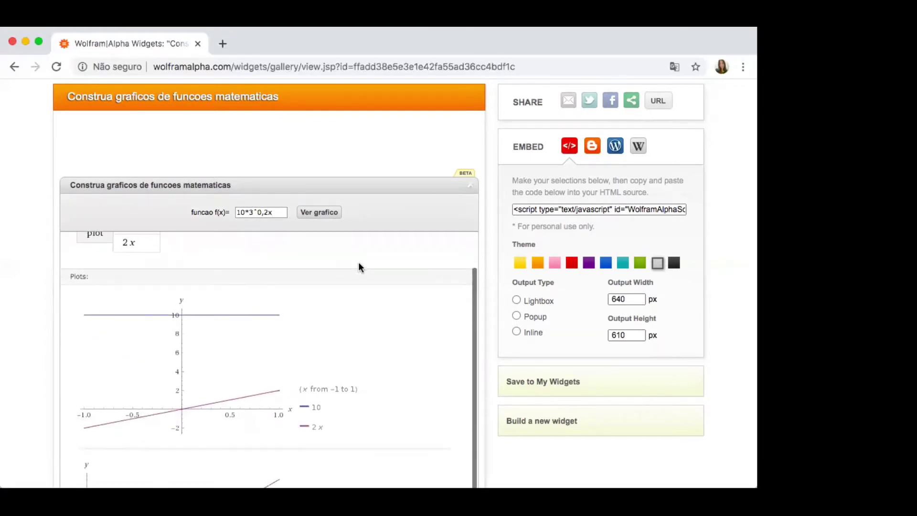
{"action": "scroll", "coordinate": [359, 266], "scroll_direction": "down", "scroll_amount": 4}
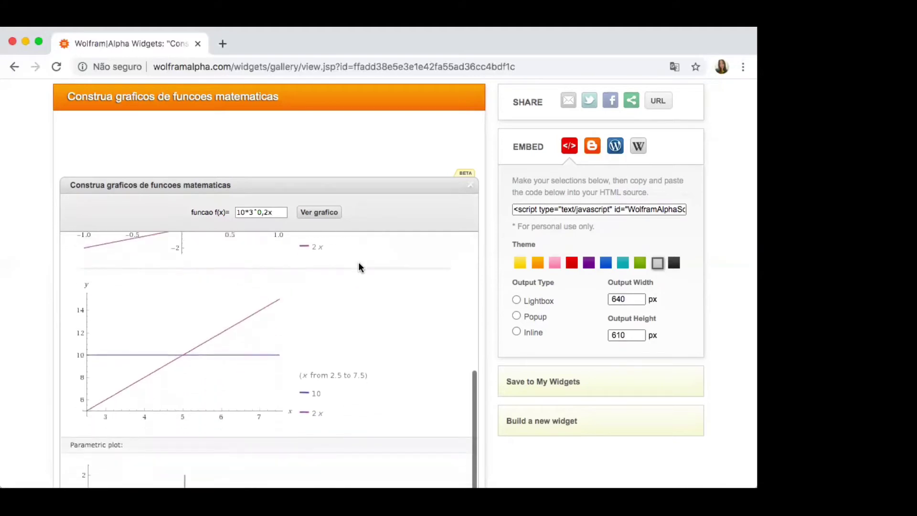
{"action": "scroll", "coordinate": [358, 264], "scroll_direction": "down", "scroll_amount": 3}
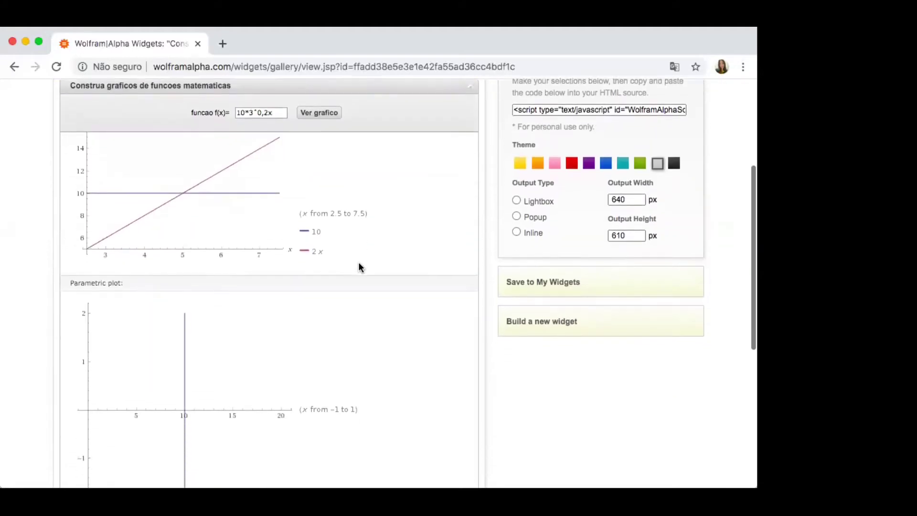
Enclose the exponent 0,2x in parentheses and replot the function as 10*3^(0,2x), reviewing the new graph
{"action": "scroll", "coordinate": [359, 263], "scroll_direction": "up", "scroll_amount": 5}
{"action": "scroll", "coordinate": [358, 262], "scroll_direction": "up", "scroll_amount": 4}
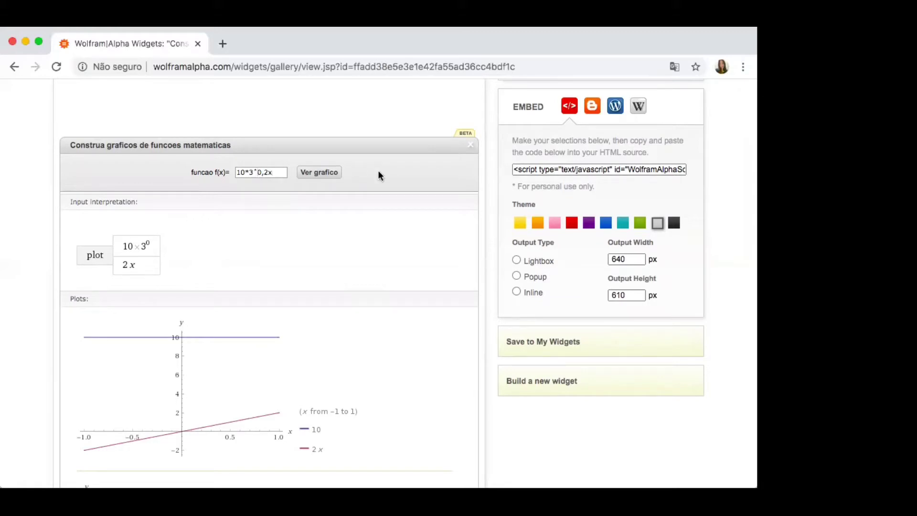
{"action": "type", "text": "("}
{"action": "key", "text": "Right"}
{"action": "key", "text": "Right"}
{"action": "type", "text": ")"}
{"action": "key", "text": "Return"}
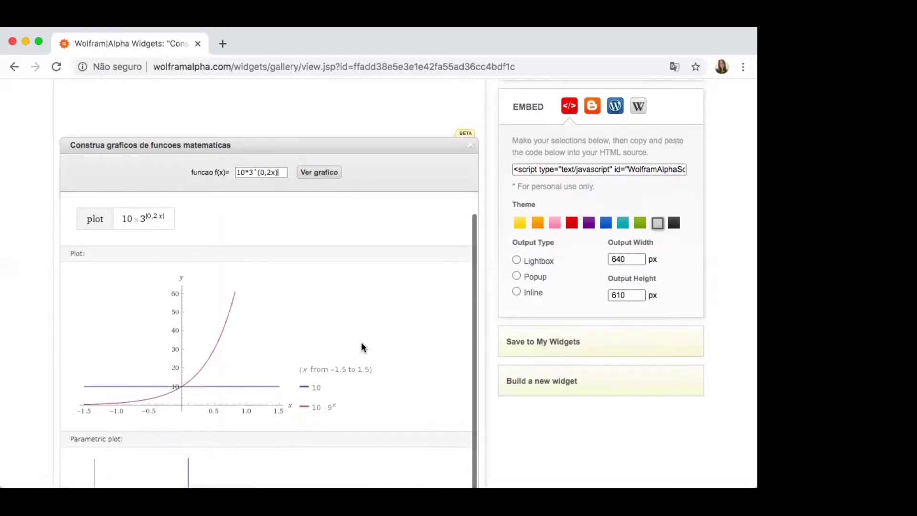
{"action": "scroll", "coordinate": [431, 398], "scroll_direction": "down", "scroll_amount": 2}
{"action": "scroll", "coordinate": [431, 401], "scroll_direction": "up", "scroll_amount": 1}
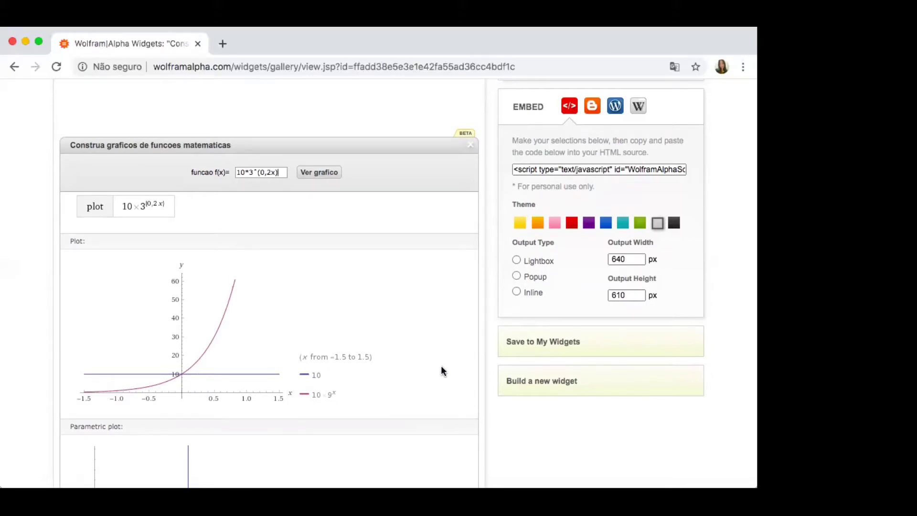
{"action": "scroll", "coordinate": [358, 301], "scroll_direction": "up", "scroll_amount": 1}
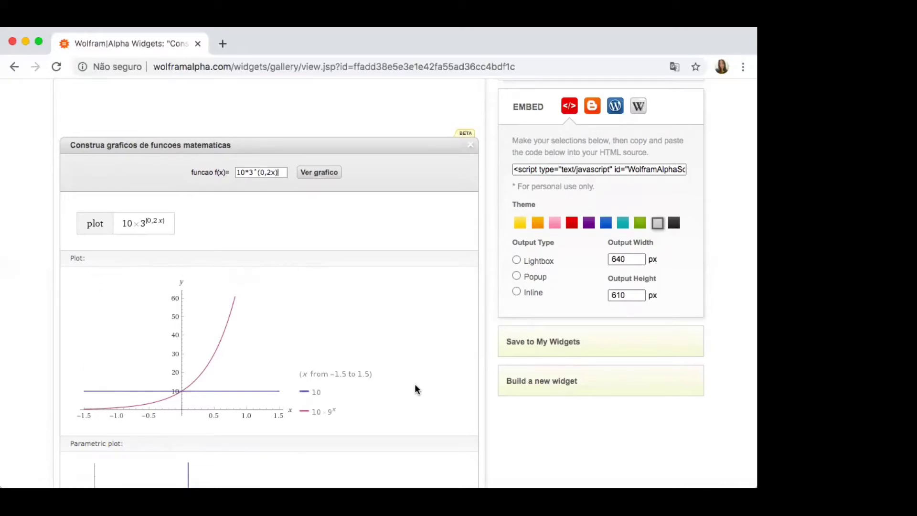
{"action": "scroll", "coordinate": [397, 297], "scroll_direction": "down", "scroll_amount": 3}
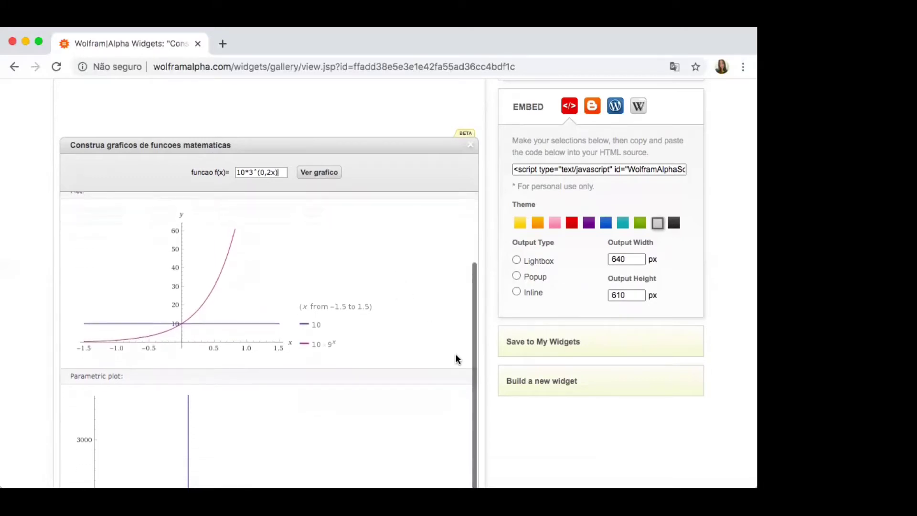
Change the base of the exponential to e and plot 10*e^(0,2x), reviewing the graph
{"action": "scroll", "coordinate": [455, 357], "scroll_direction": "up", "scroll_amount": 4}
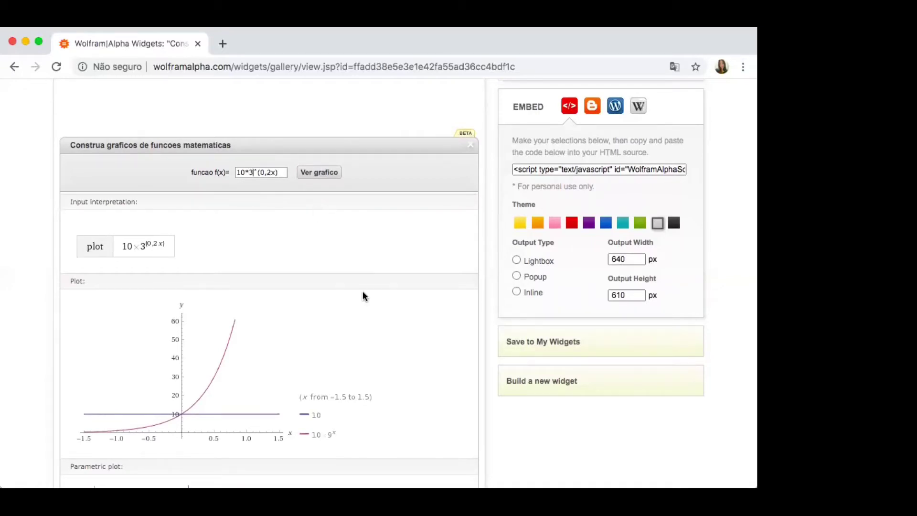
{"action": "key", "text": "BackSpace"}
{"action": "type", "text": "e"}
{"action": "key", "text": "Return"}
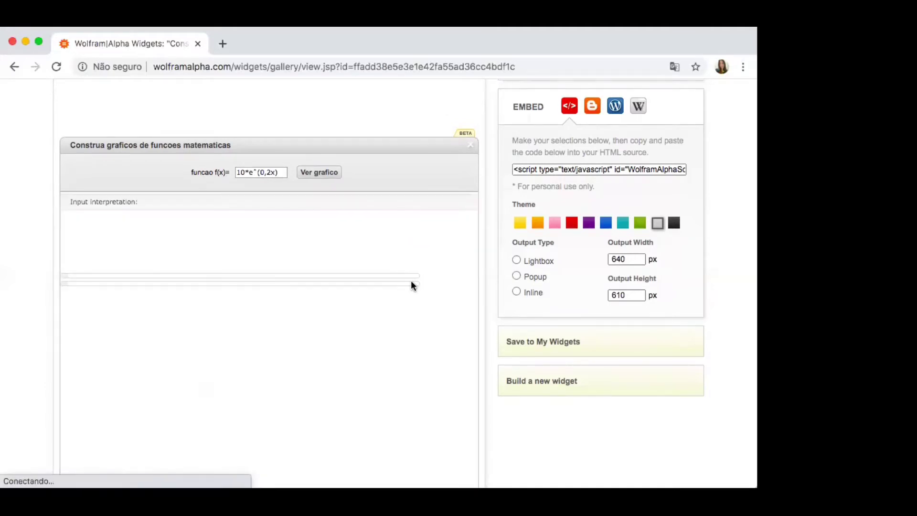
{"action": "scroll", "coordinate": [404, 333], "scroll_direction": "down", "scroll_amount": 2}
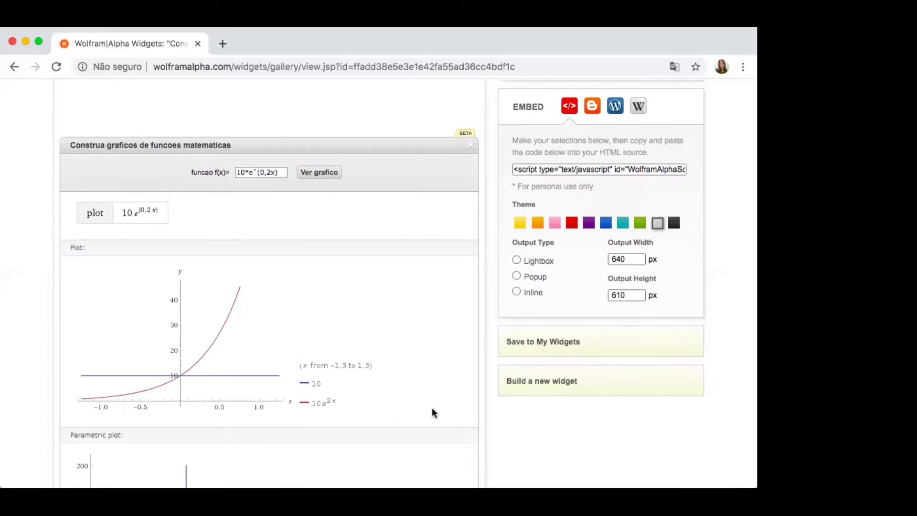
{"action": "scroll", "coordinate": [432, 409], "scroll_direction": "down", "scroll_amount": 1}
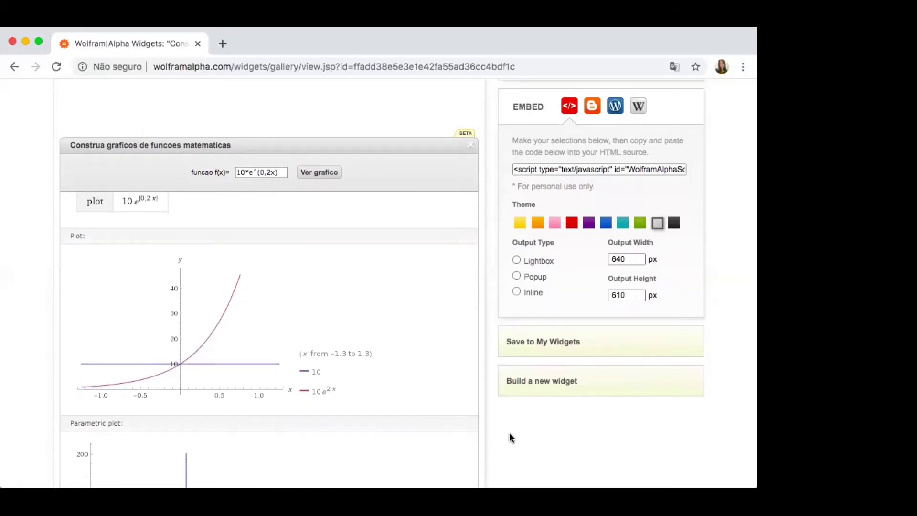
{"action": "scroll", "coordinate": [509, 433], "scroll_direction": "down", "scroll_amount": 3}
{"action": "scroll", "coordinate": [510, 434], "scroll_direction": "up", "scroll_amount": 3}
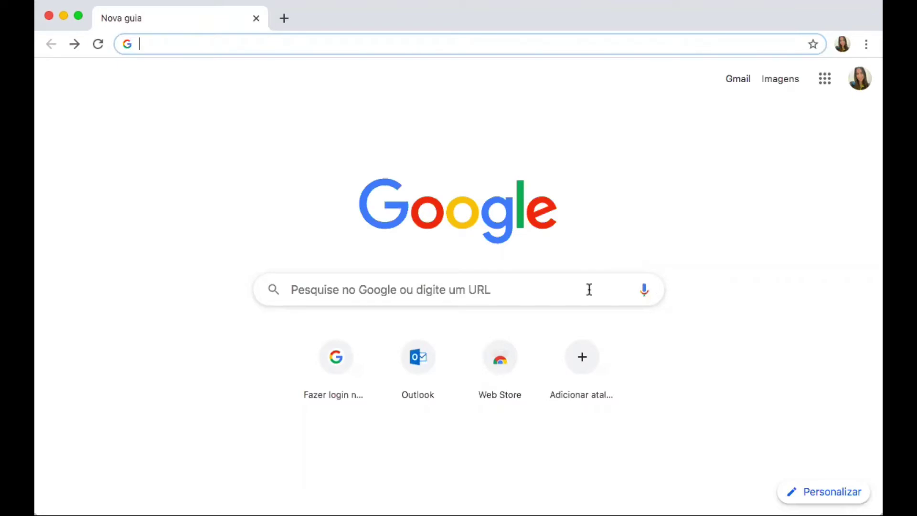
Open the GeoGebra website through a Google search for "geogebra" and start its calculator
{"action": "left_click", "coordinate": [469, 289]}
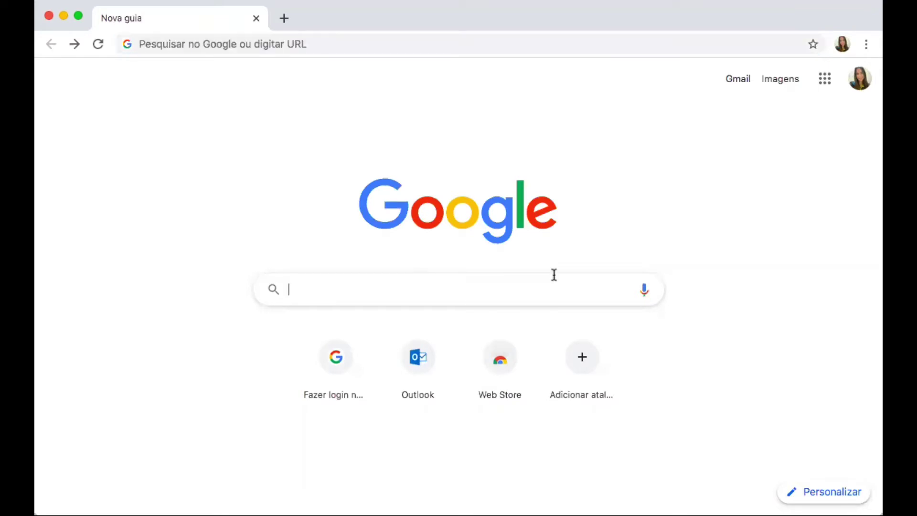
{"action": "type", "text": "geoge"}
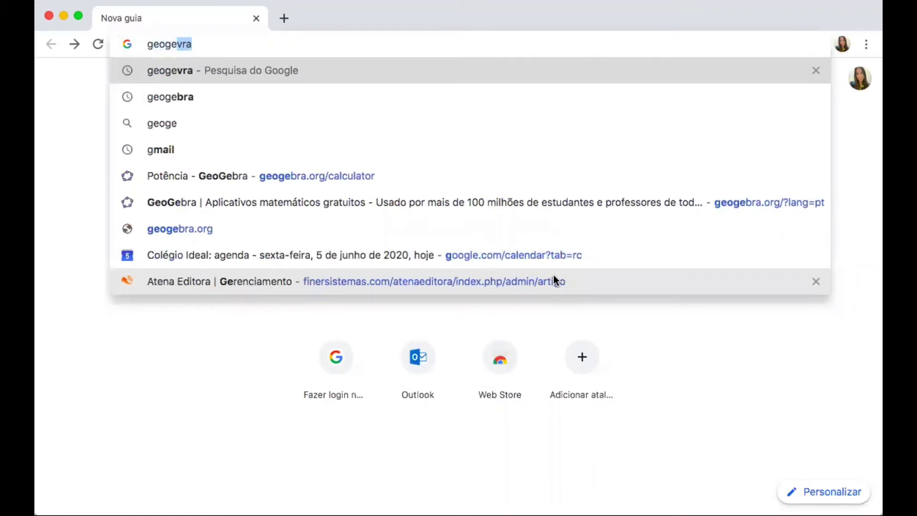
{"action": "type", "text": "bra"}
{"action": "key", "text": "Return"}
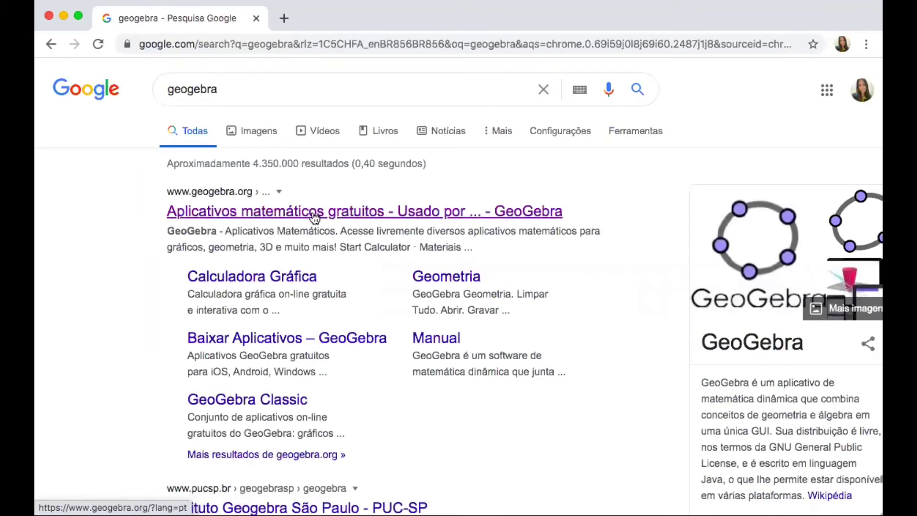
{"action": "left_click", "coordinate": [315, 213]}
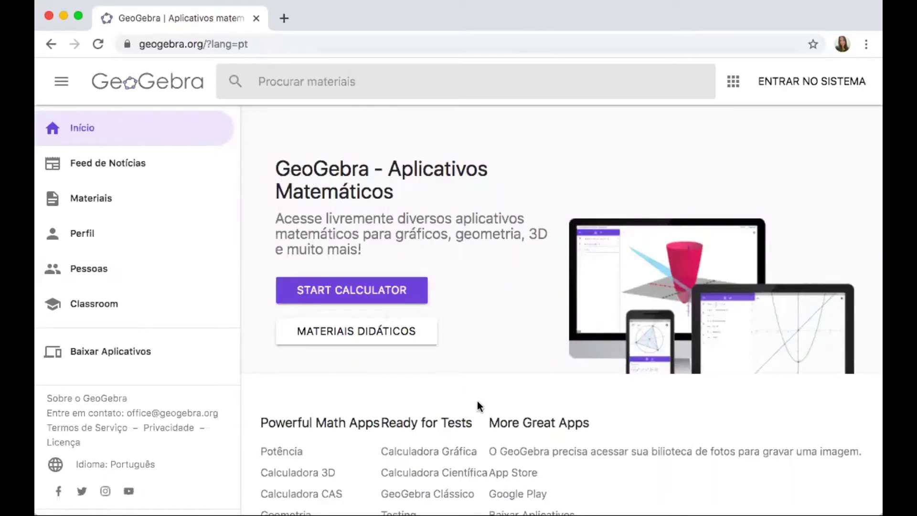
{"action": "scroll", "coordinate": [580, 297], "scroll_direction": "down", "scroll_amount": 2}
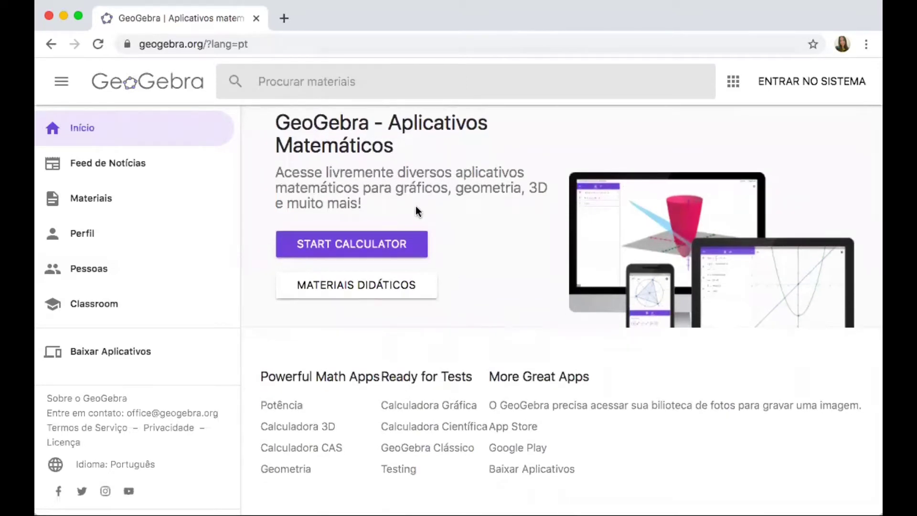
{"action": "left_click", "coordinate": [351, 246]}
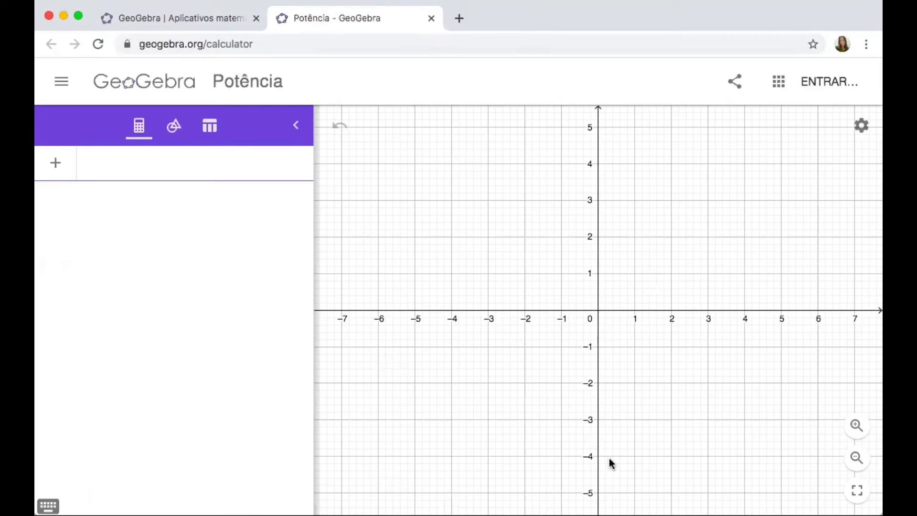
Enter the function f(x) = 10*3^(x/5) in the algebra input and bring more of its curve into view
{"action": "left_click", "coordinate": [106, 164]}
{"action": "type", "text": "f(x"}
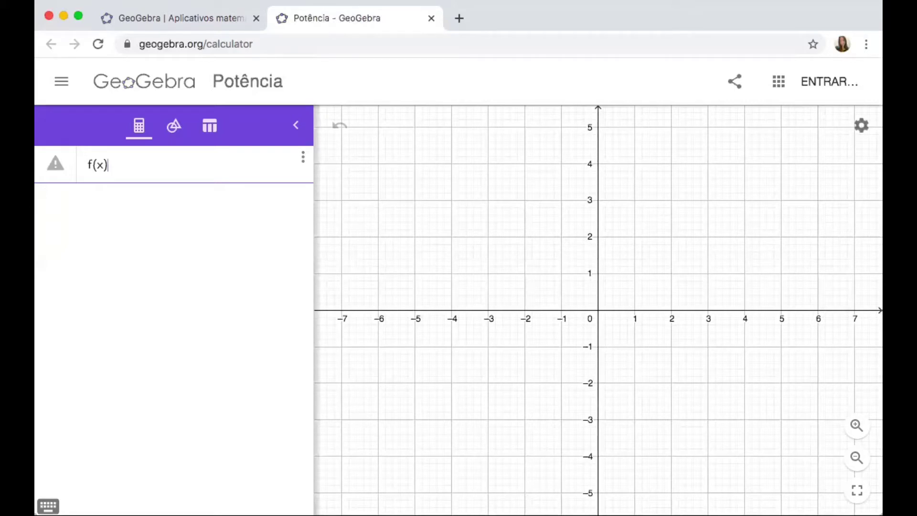
{"action": "type", "text": "+"}
{"action": "key", "text": "BackSpace"}
{"action": "type", "text": "= "}
{"action": "type", "text": "10"}
{"action": "type", "text": "*"}
{"action": "type", "text": "3"}
{"action": "type", "text": "^("}
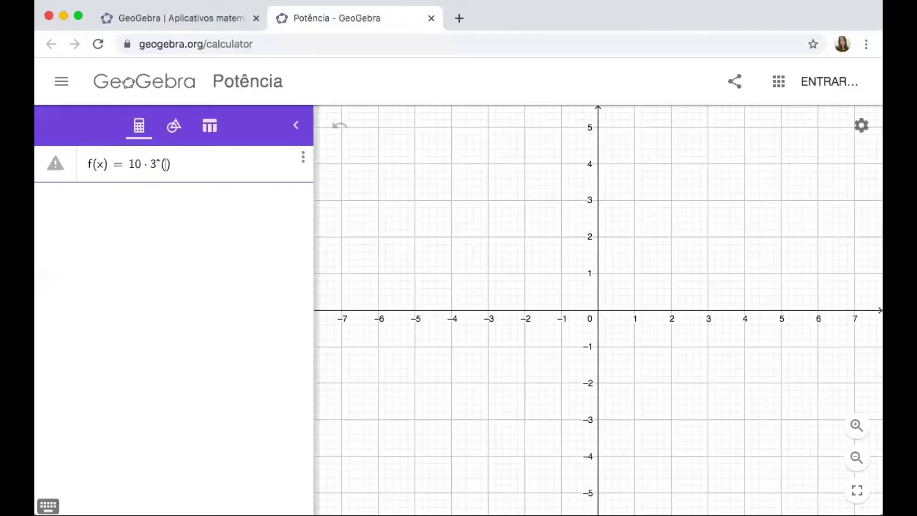
{"action": "type", "text": "x/5"}
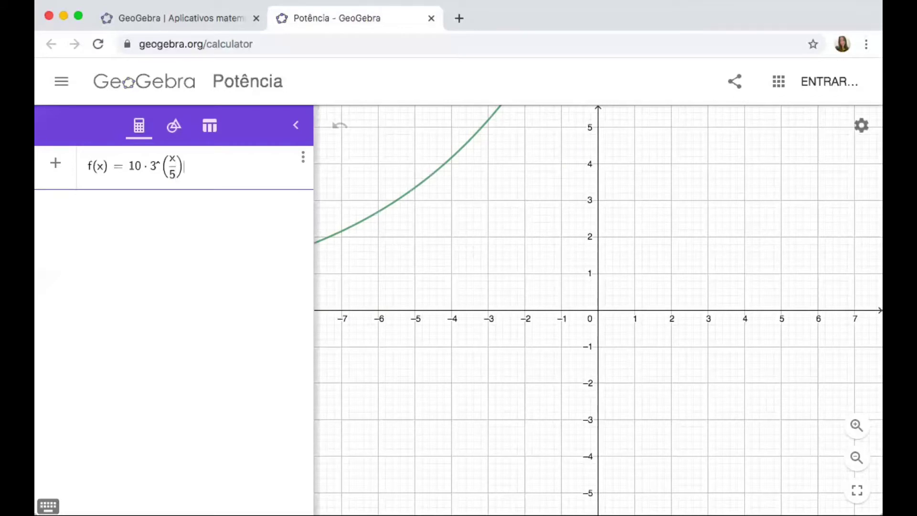
{"action": "key", "text": "Return"}
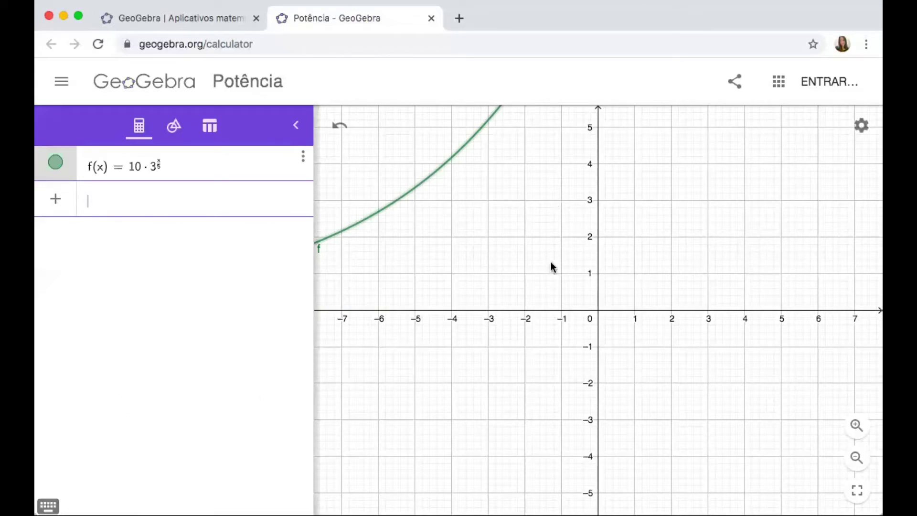
{"action": "left_click_drag", "start_coordinate": [555, 272], "coordinate": [624, 334]}
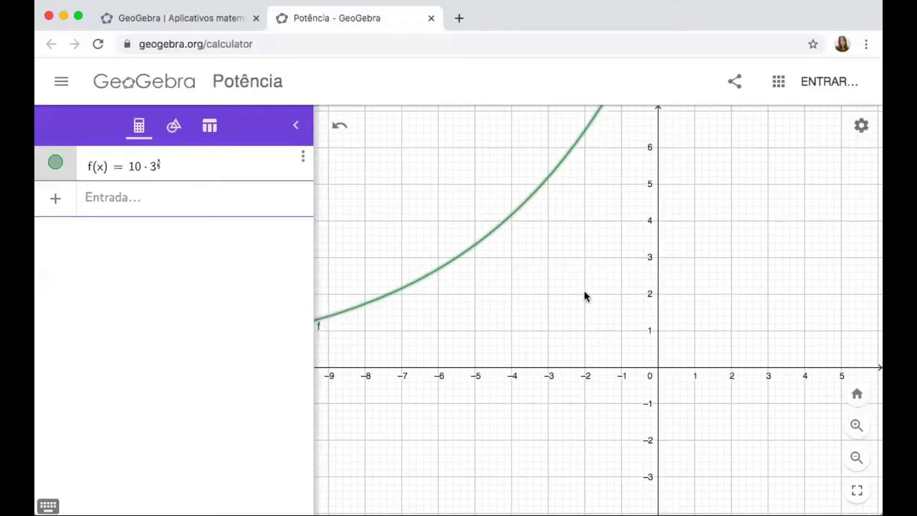
Examine the curve of f over a wider range, including where it crosses the y-axis and flattens toward the x-axis
{"action": "left_click_drag", "start_coordinate": [574, 274], "coordinate": [620, 317]}
{"action": "left_click_drag", "start_coordinate": [624, 258], "coordinate": [627, 287]}
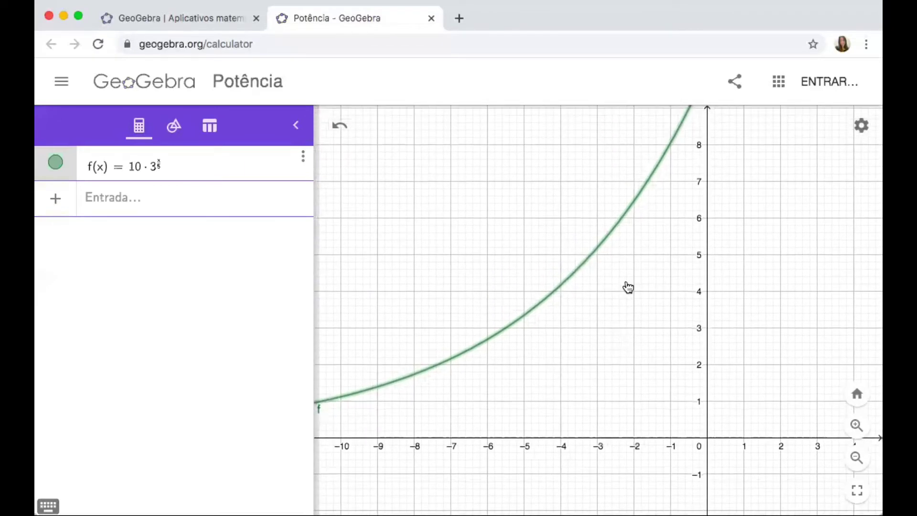
{"action": "scroll", "coordinate": [637, 311], "scroll_direction": "down", "scroll_amount": 14}
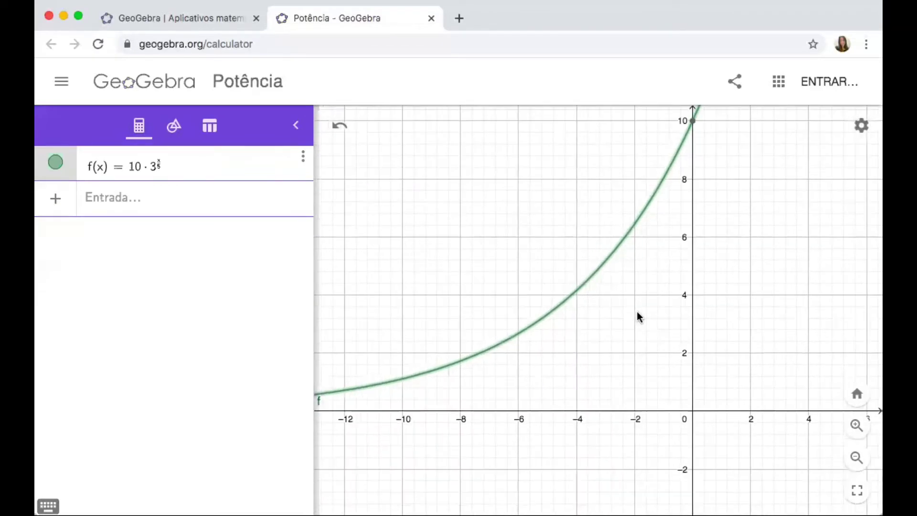
{"action": "scroll", "coordinate": [638, 311], "scroll_direction": "down", "scroll_amount": 4}
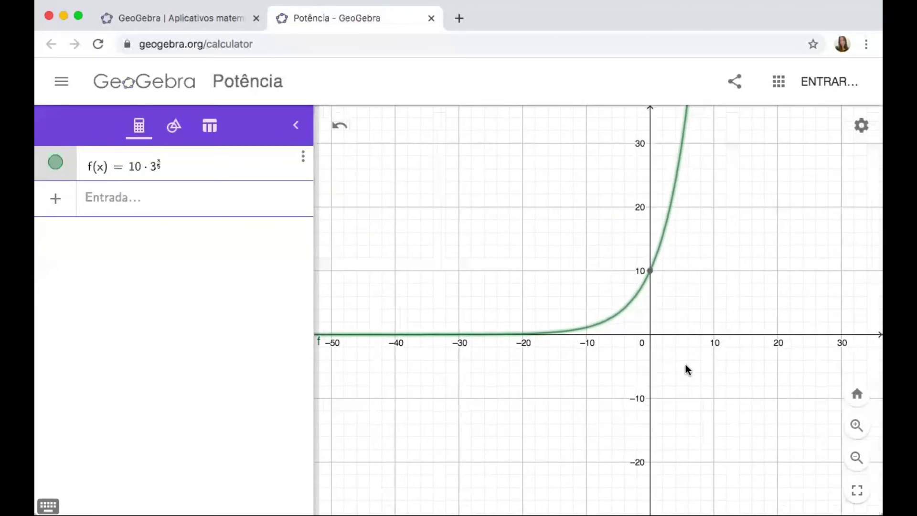
{"action": "scroll", "coordinate": [686, 369], "scroll_direction": "down", "scroll_amount": 2}
{"action": "left_click_drag", "start_coordinate": [713, 376], "coordinate": [643, 389]}
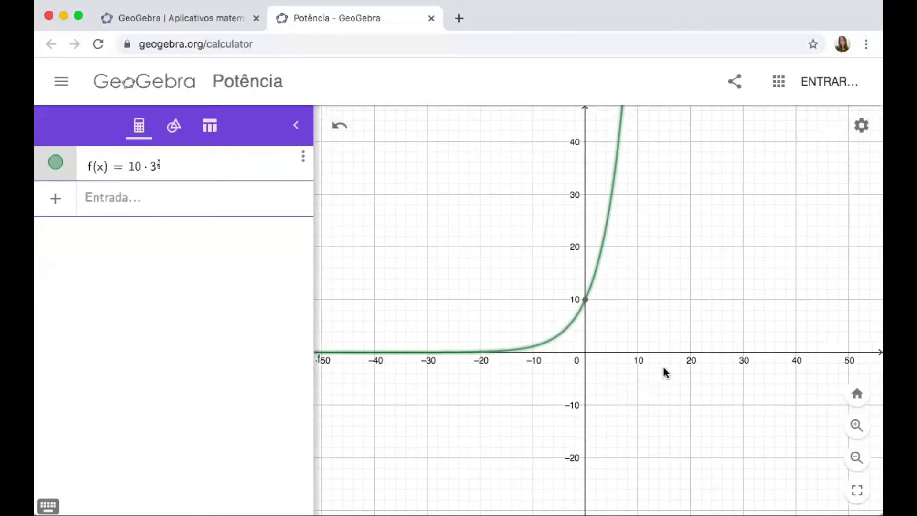
{"action": "left_click", "coordinate": [705, 262]}
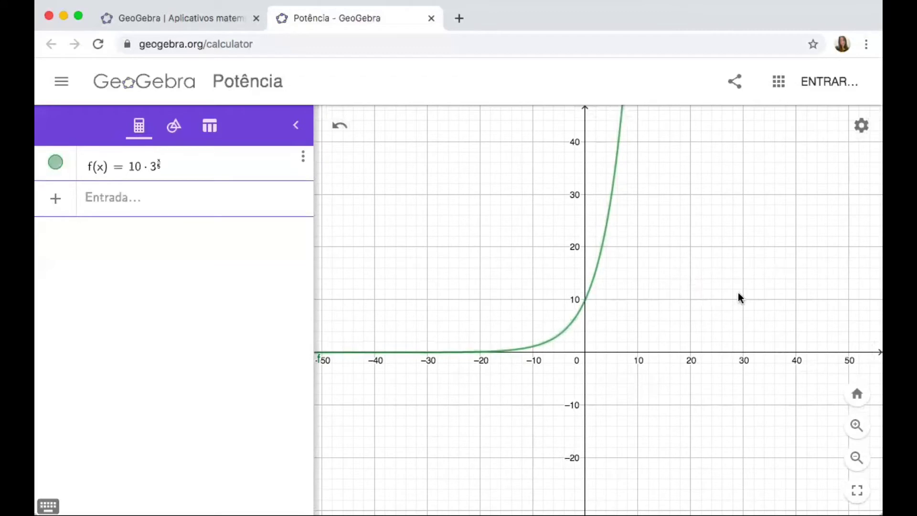
{"action": "left_click_drag", "start_coordinate": [675, 290], "coordinate": [681, 299]}
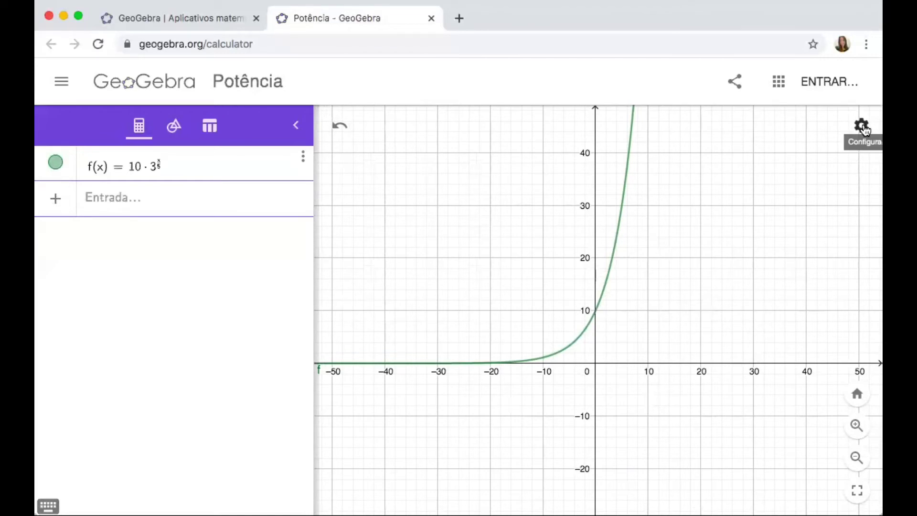
Turn off the grid of the graph with the Sem Malha option
{"action": "left_click", "coordinate": [864, 127]}
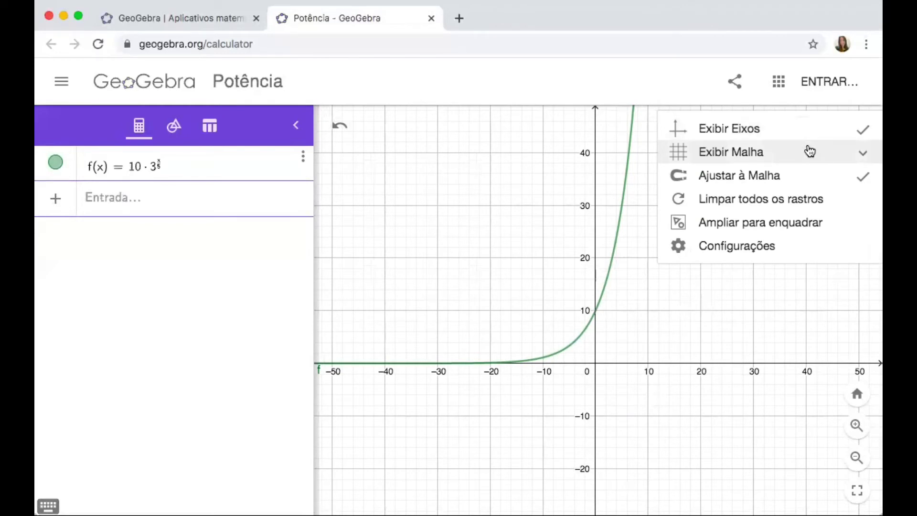
{"action": "left_click", "coordinate": [855, 154]}
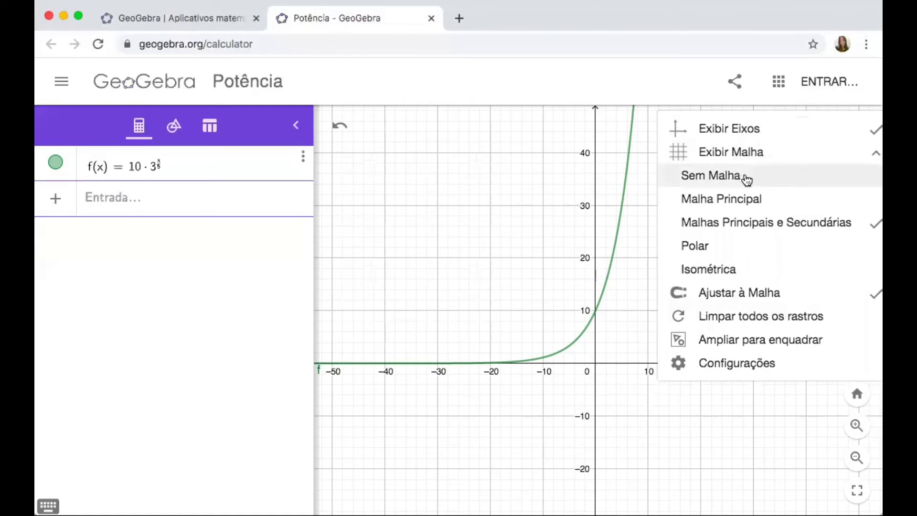
{"action": "left_click", "coordinate": [749, 179]}
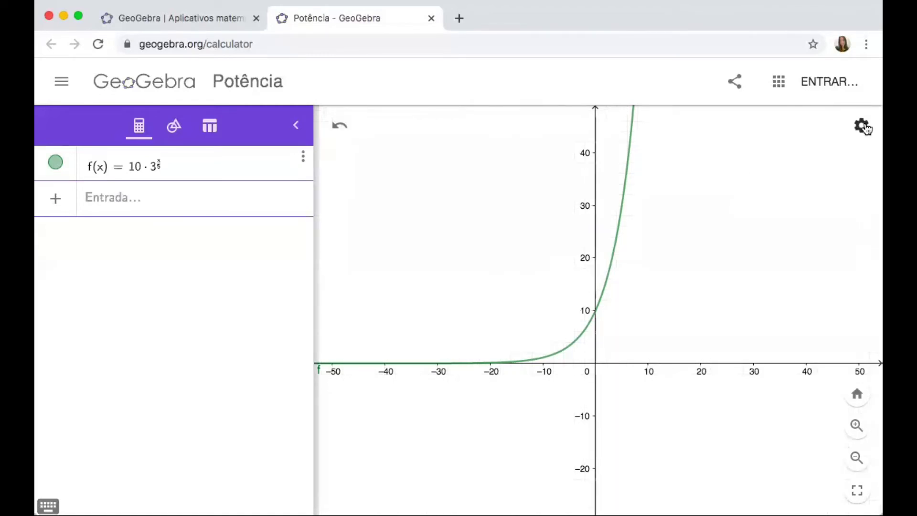
Display only the main gridlines on the graph with the Malha Principal option
{"action": "left_click", "coordinate": [862, 126]}
{"action": "left_click", "coordinate": [786, 153]}
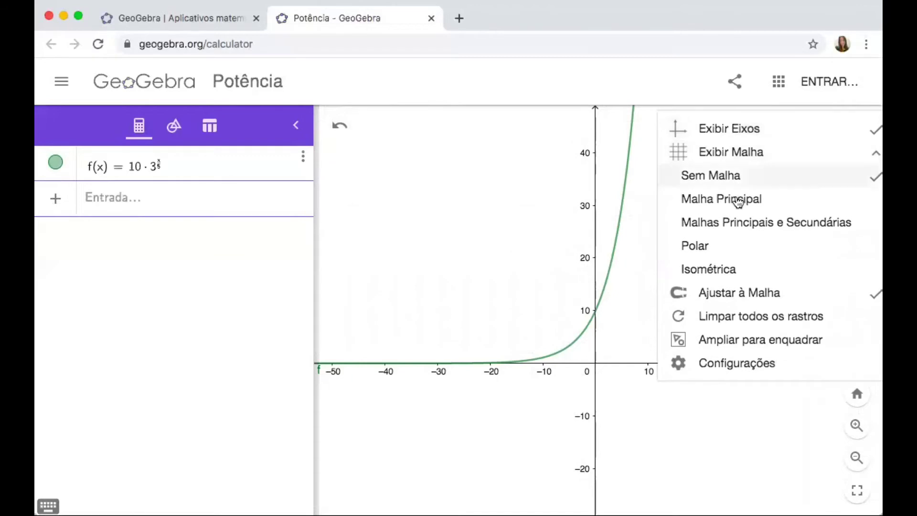
{"action": "left_click", "coordinate": [737, 198]}
Review the graphics view settings for the basic options, x-axis, y-axis and grid, and close them unchanged
{"action": "left_click", "coordinate": [862, 126]}
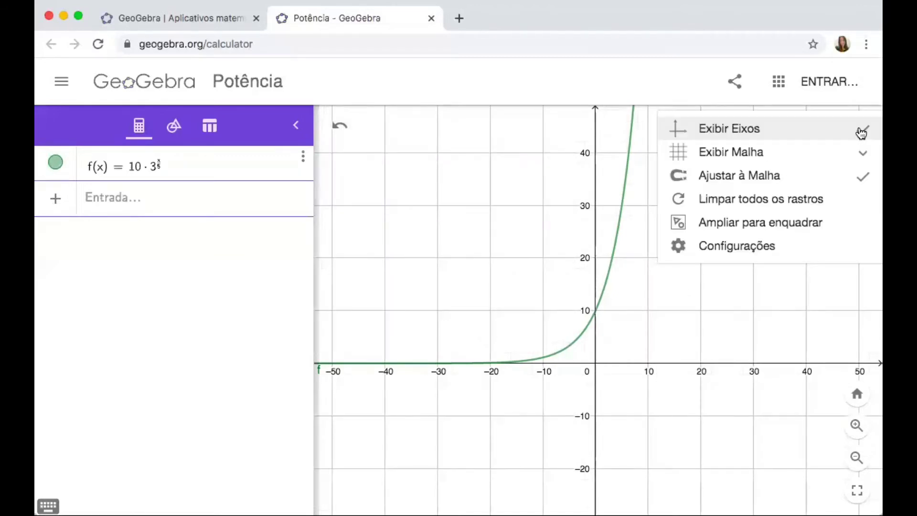
{"action": "left_click", "coordinate": [748, 247]}
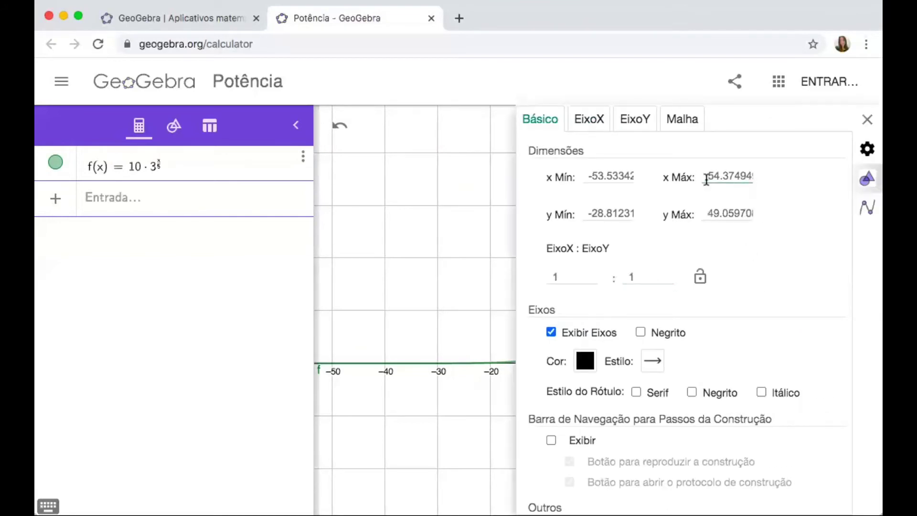
{"action": "left_click", "coordinate": [591, 123]}
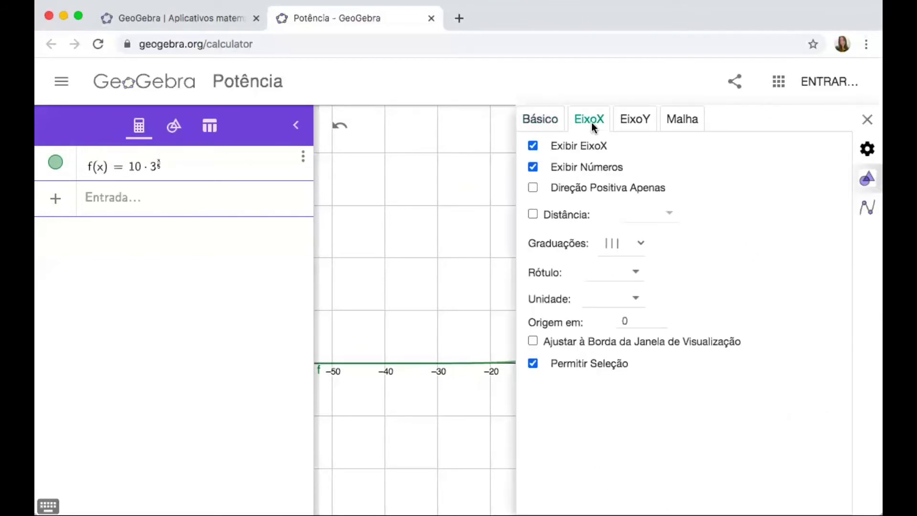
{"action": "left_click", "coordinate": [637, 123]}
{"action": "left_click", "coordinate": [686, 118]}
{"action": "left_click", "coordinate": [554, 119]}
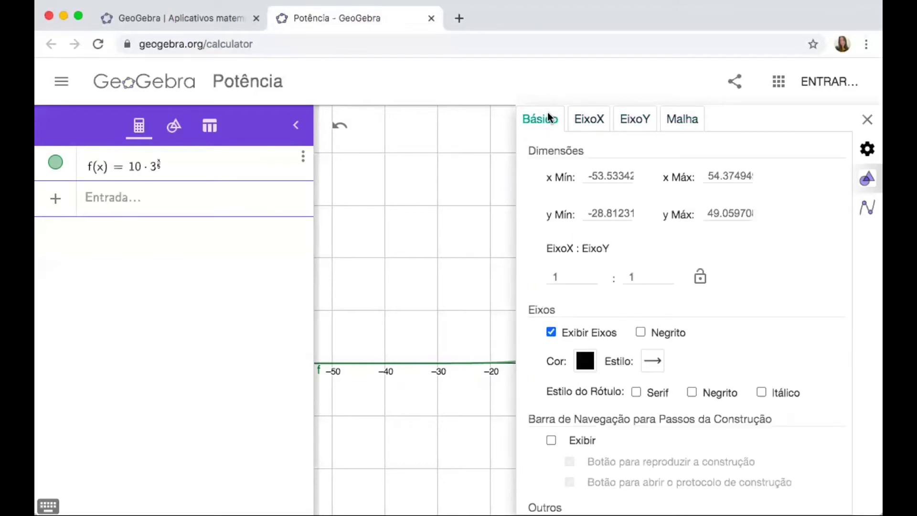
{"action": "scroll", "coordinate": [695, 279], "scroll_direction": "down", "scroll_amount": 5}
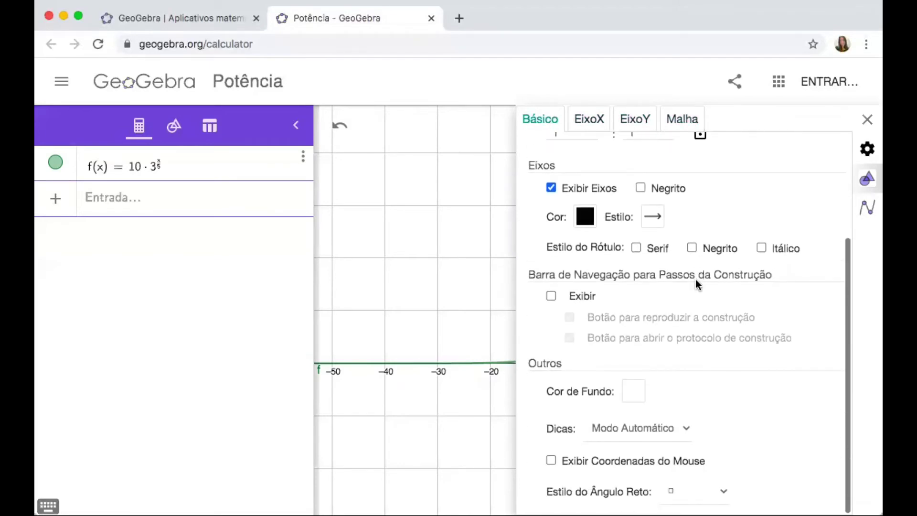
{"action": "scroll", "coordinate": [696, 279], "scroll_direction": "up", "scroll_amount": 3}
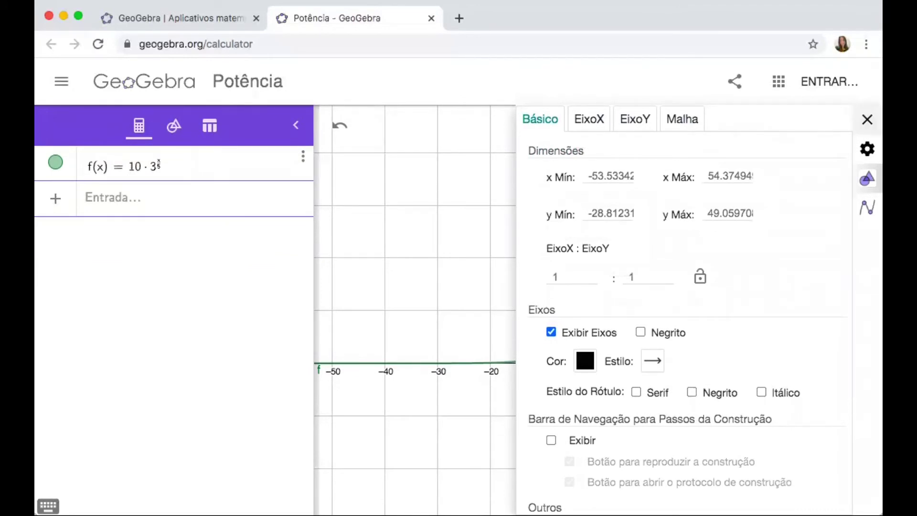
{"action": "left_click", "coordinate": [867, 119]}
{"action": "left_click_drag", "start_coordinate": [733, 314], "coordinate": [732, 306]}
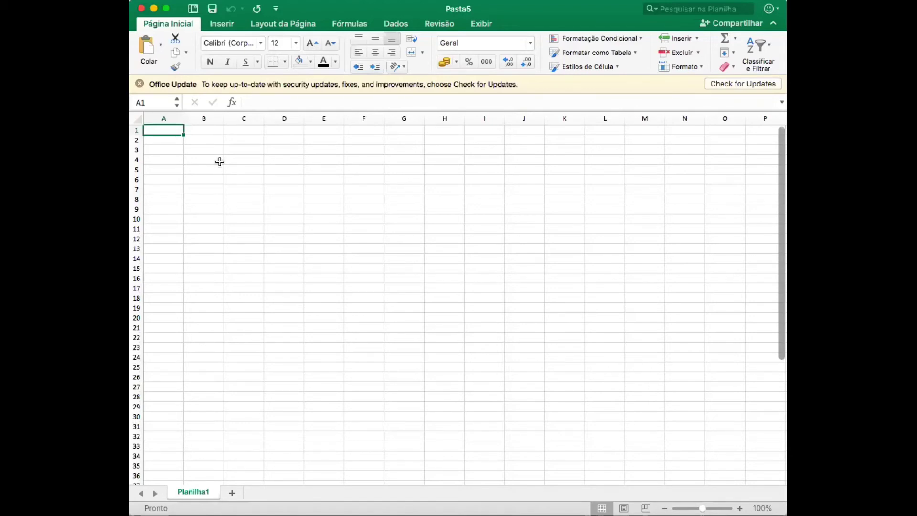
{"action": "left_click", "coordinate": [211, 145]}
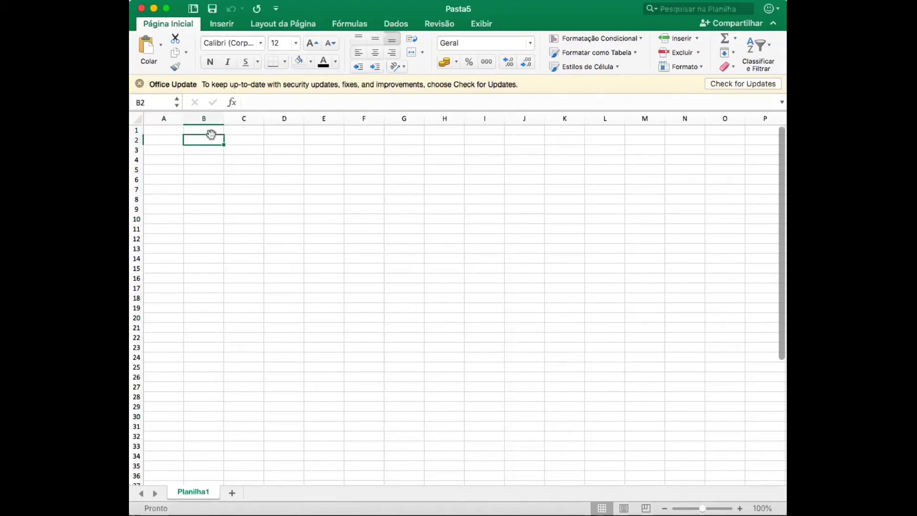
{"action": "left_click", "coordinate": [206, 148]}
{"action": "left_click", "coordinate": [208, 140]}
{"action": "key", "text": "Right"}
{"action": "key", "text": "Right"}
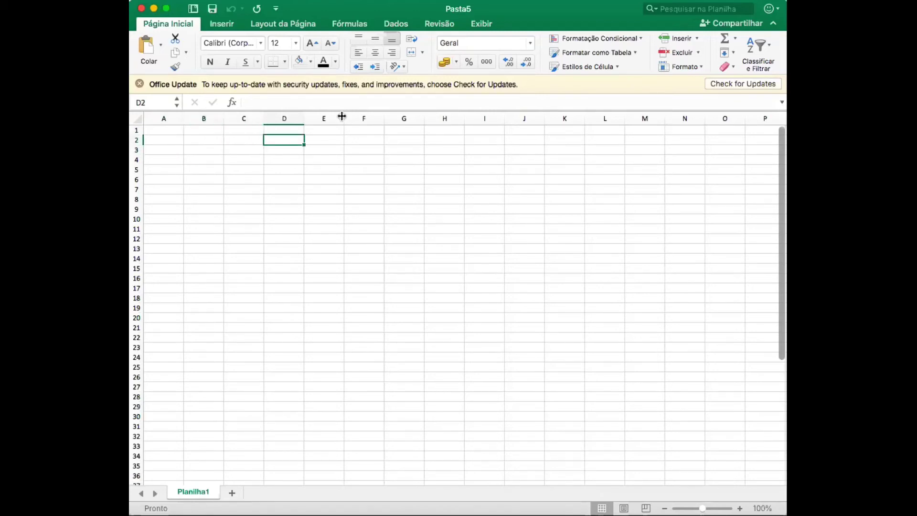
{"action": "key", "text": "Down"}
{"action": "key", "text": "Left"}
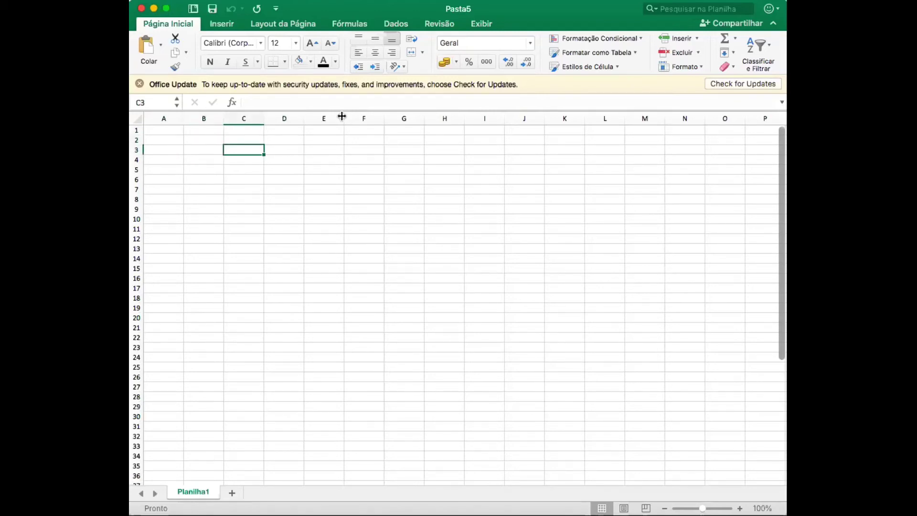
{"action": "key", "text": "Left"}
{"action": "key", "text": "Up"}
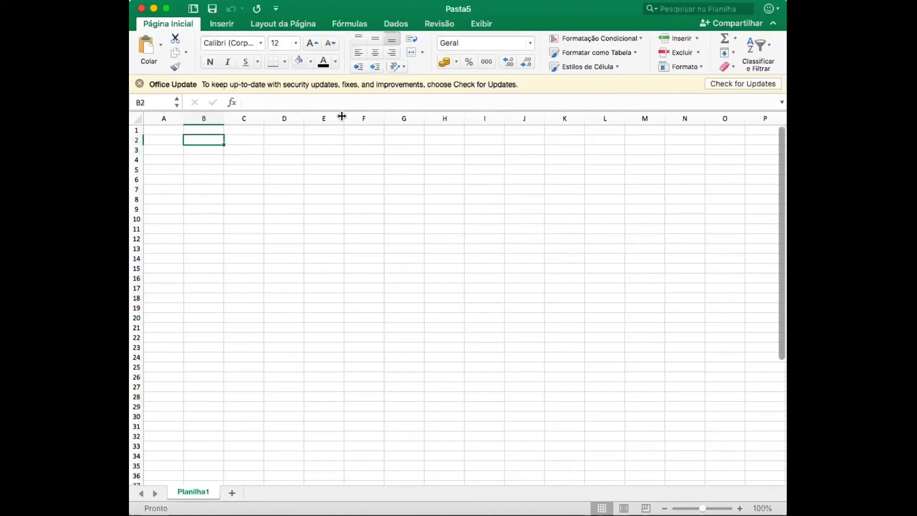
{"action": "key", "text": "Right"}
{"action": "key", "text": "Down"}
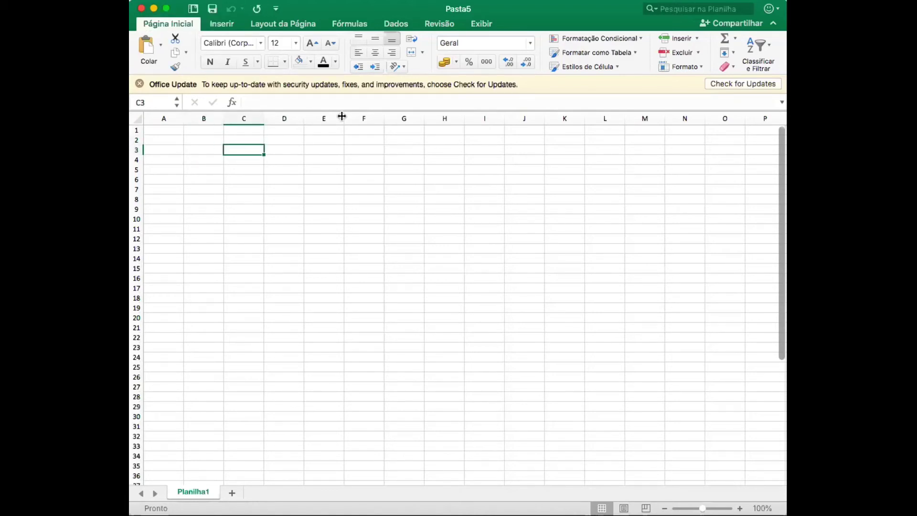
In the blank Excel workbook, enter the values 0, 1, 2 and 3 in cells B3 to B6
{"action": "left_click", "coordinate": [206, 148]}
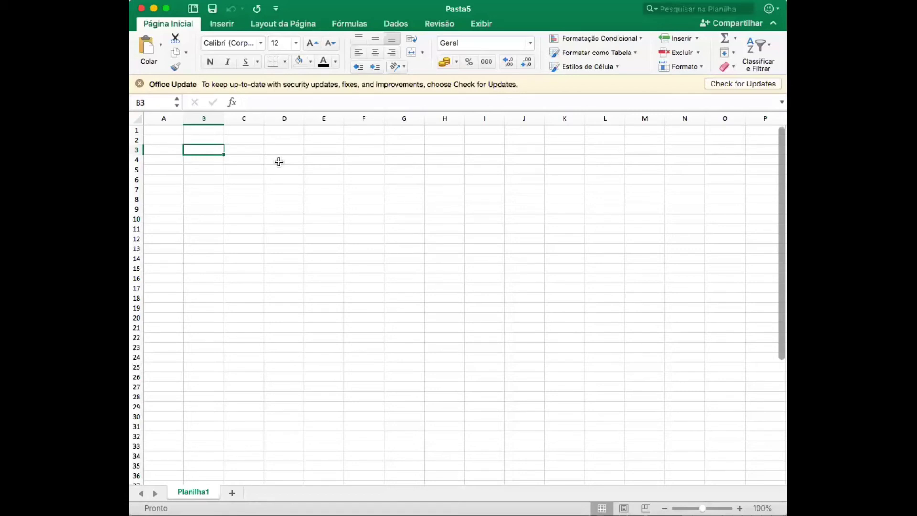
{"action": "type", "text": "0"}
{"action": "key", "text": "Return"}
{"action": "type", "text": "1"}
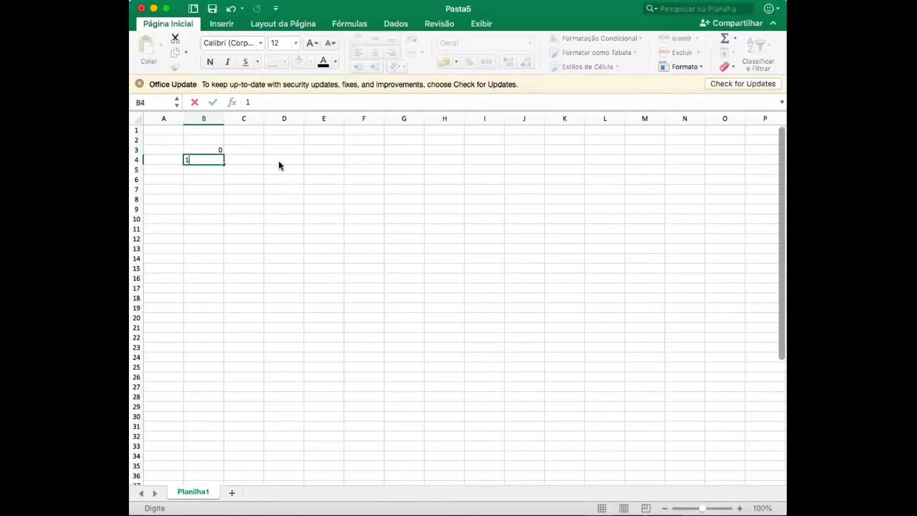
{"action": "key", "text": "Return"}
{"action": "type", "text": "2"}
{"action": "key", "text": "Return"}
{"action": "type", "text": "3"}
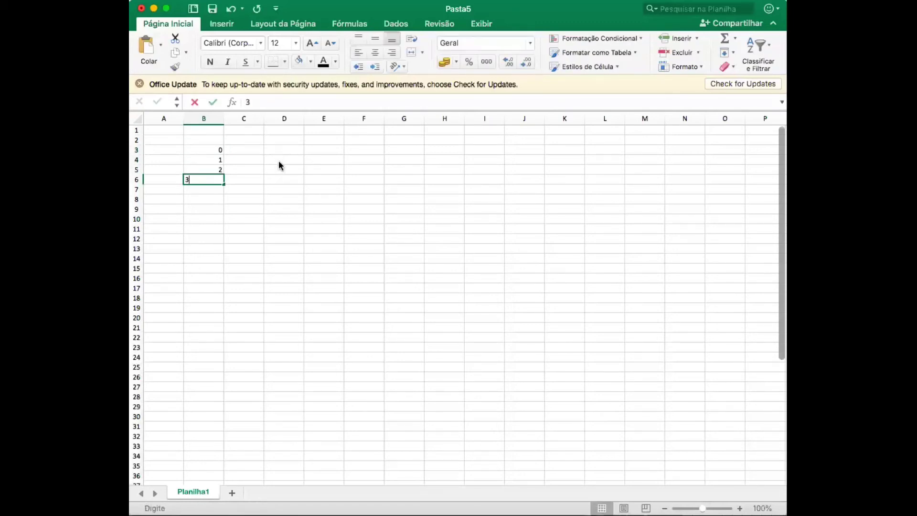
{"action": "key", "text": "Return"}
{"action": "key", "text": "Up"}
{"action": "key", "text": "Up"}
{"action": "key", "text": "Up"}
{"action": "key", "text": "Up"}
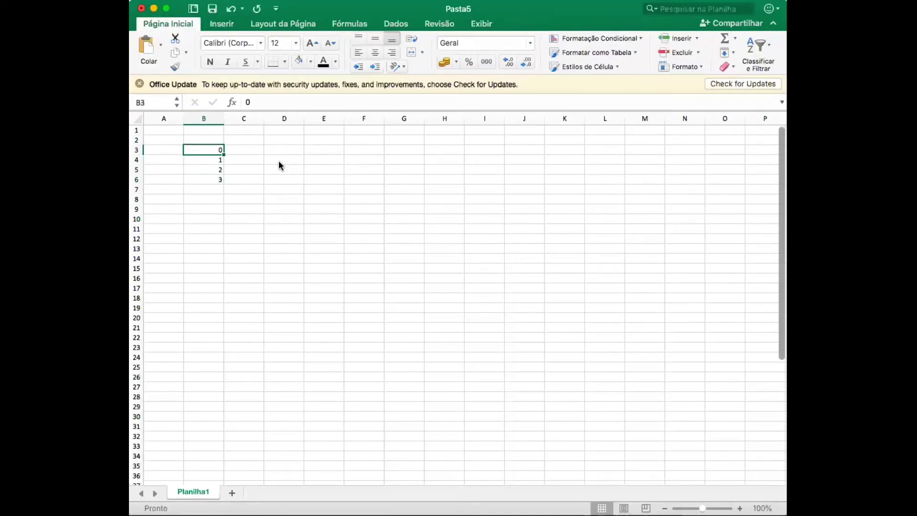
{"action": "key", "text": "Down"}
{"action": "key", "text": "Down"}
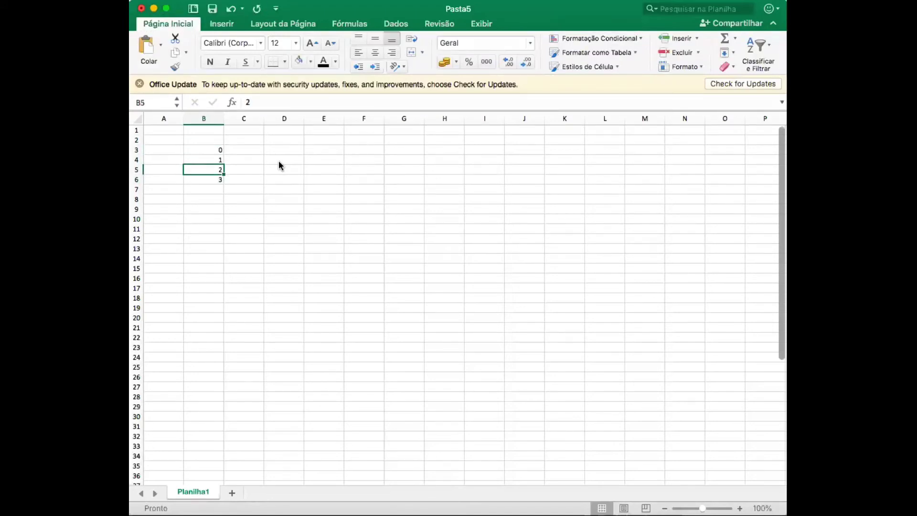
{"action": "key", "text": "Down"}
{"action": "key", "text": "Up"}
{"action": "key", "text": "Up"}
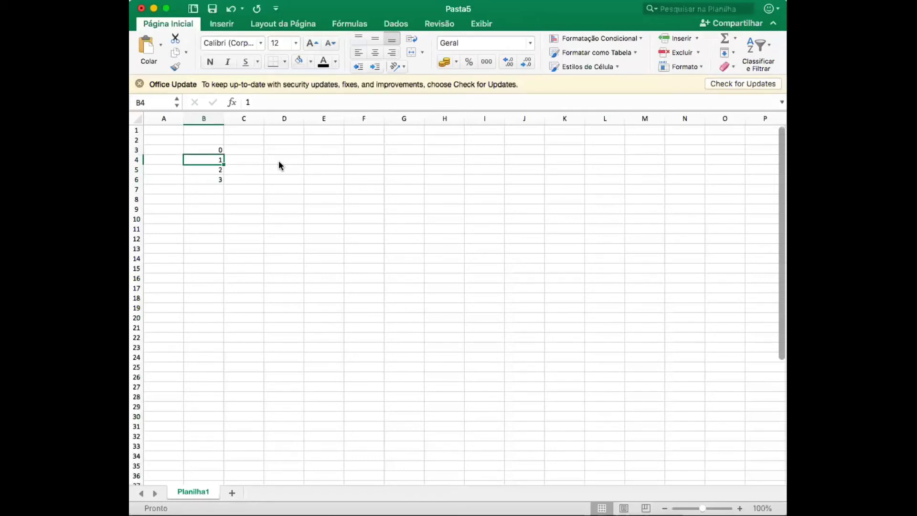
{"action": "key", "text": "Up"}
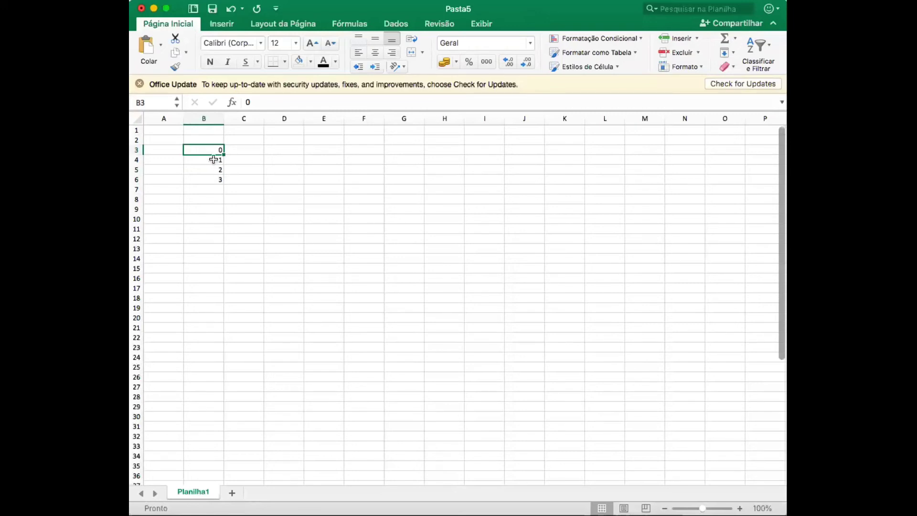
{"action": "left_click", "coordinate": [214, 162]}
{"action": "left_click", "coordinate": [213, 171]}
{"action": "left_click", "coordinate": [214, 180]}
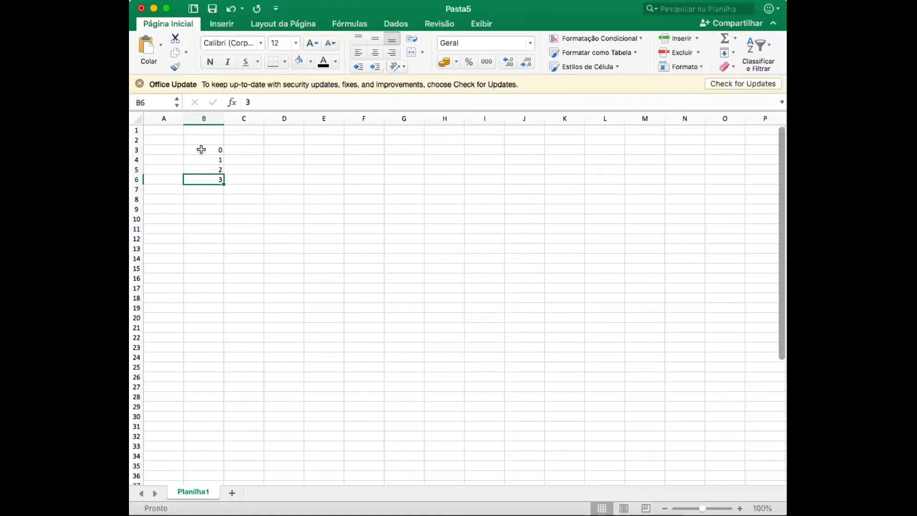
Extend the number series in B3:B6 down to cell B18, reaching the value 15
{"action": "left_click_drag", "start_coordinate": [199, 149], "coordinate": [209, 177]}
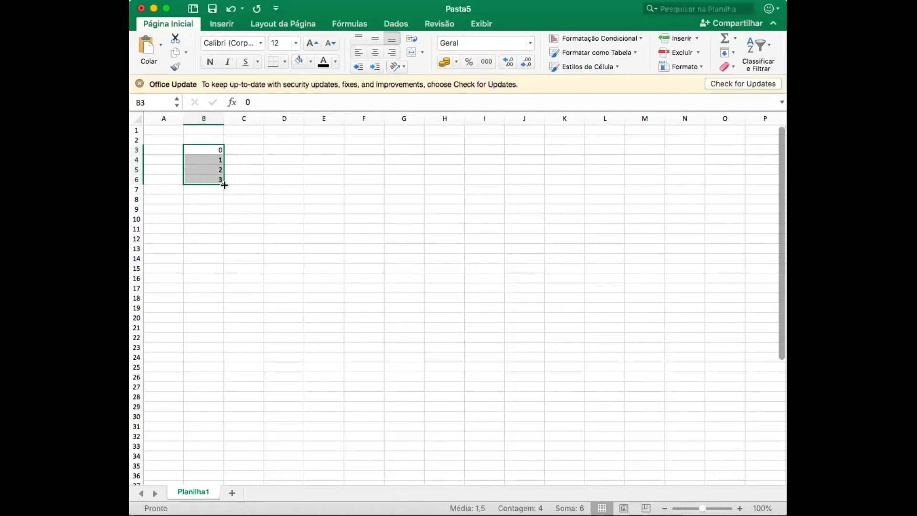
{"action": "left_click_drag", "start_coordinate": [225, 185], "coordinate": [223, 303]}
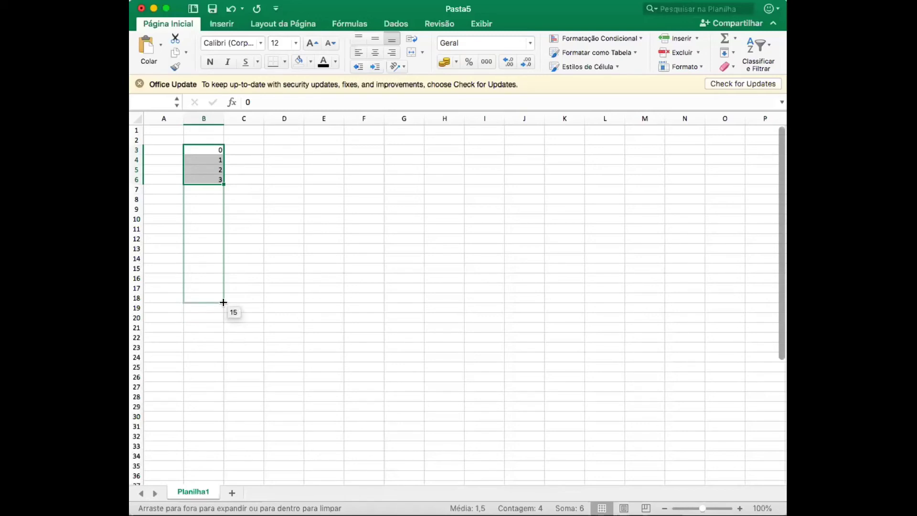
{"action": "left_click_drag", "start_coordinate": [223, 303], "coordinate": [223, 302]}
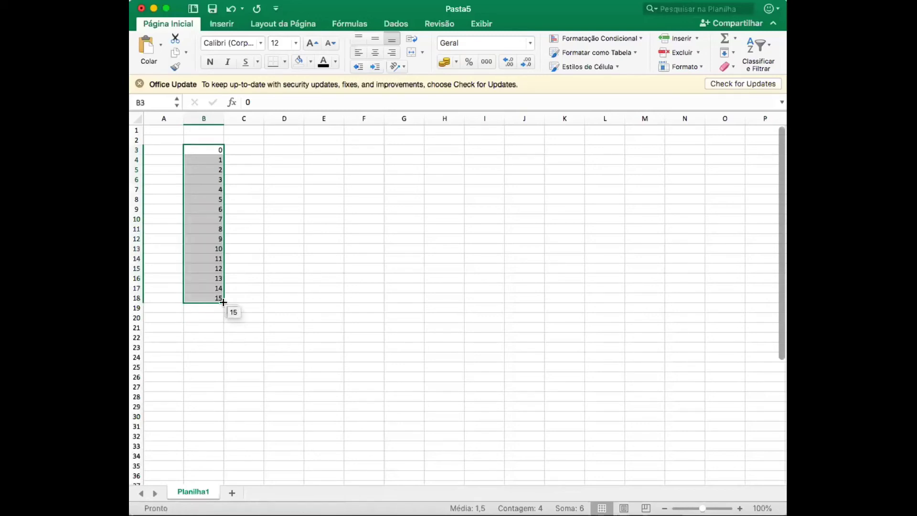
Enter the formula =10*3^(0,2*B3) in cell C3, referencing the first x value
{"action": "left_click", "coordinate": [244, 152]}
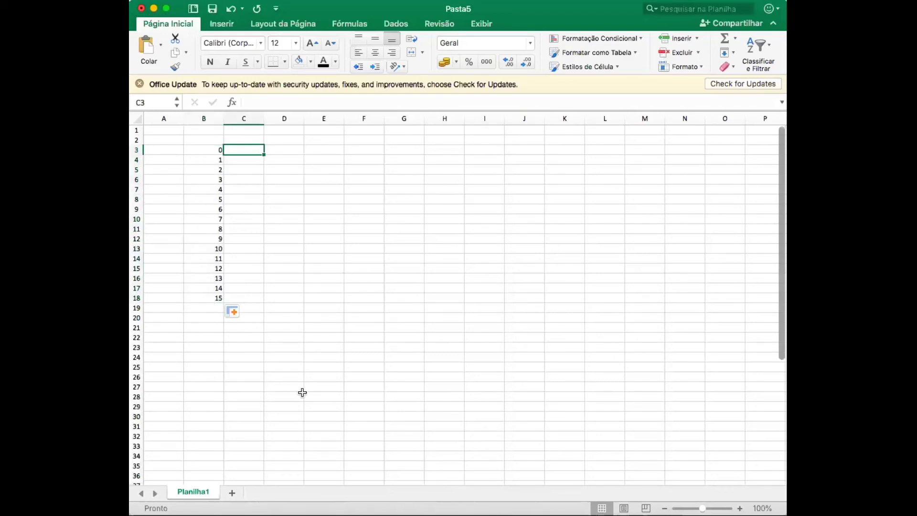
{"action": "type", "text": "="}
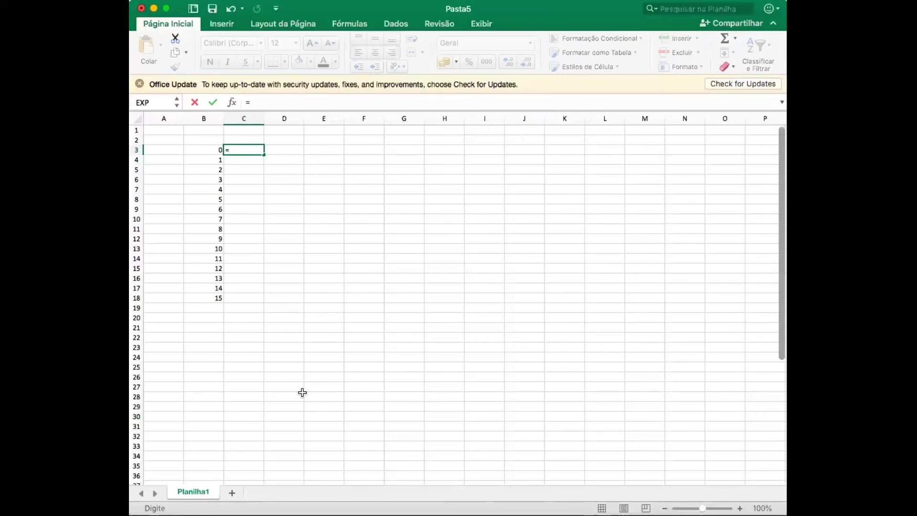
{"action": "type", "text": "10*3^(0,2*"}
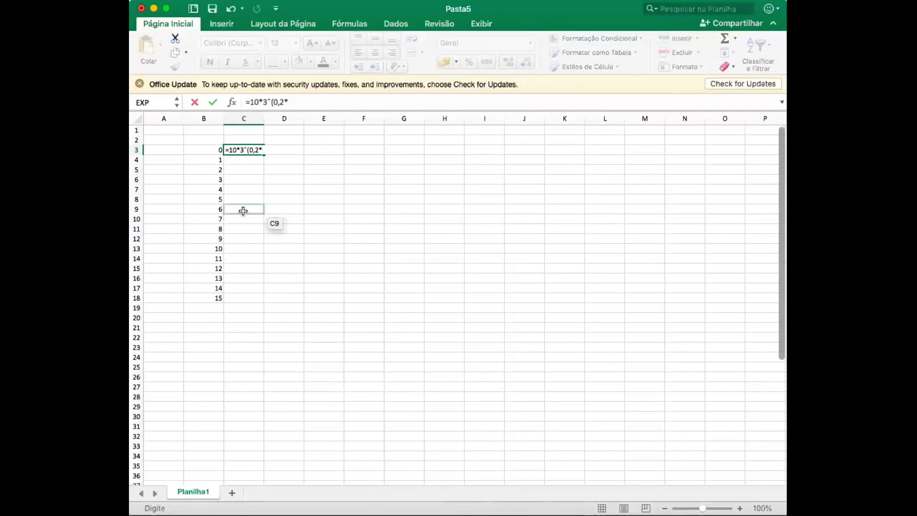
{"action": "left_click", "coordinate": [211, 148]}
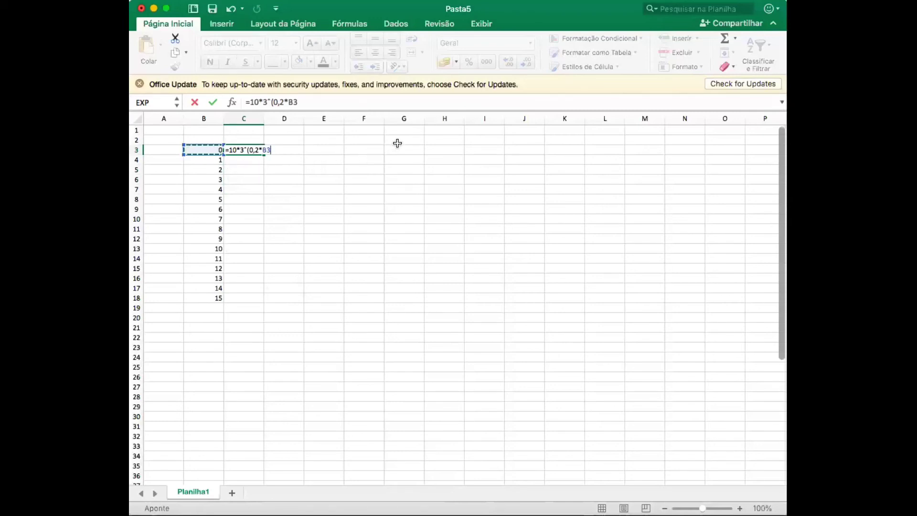
{"action": "type", "text": ")"}
{"action": "key", "text": "Return"}
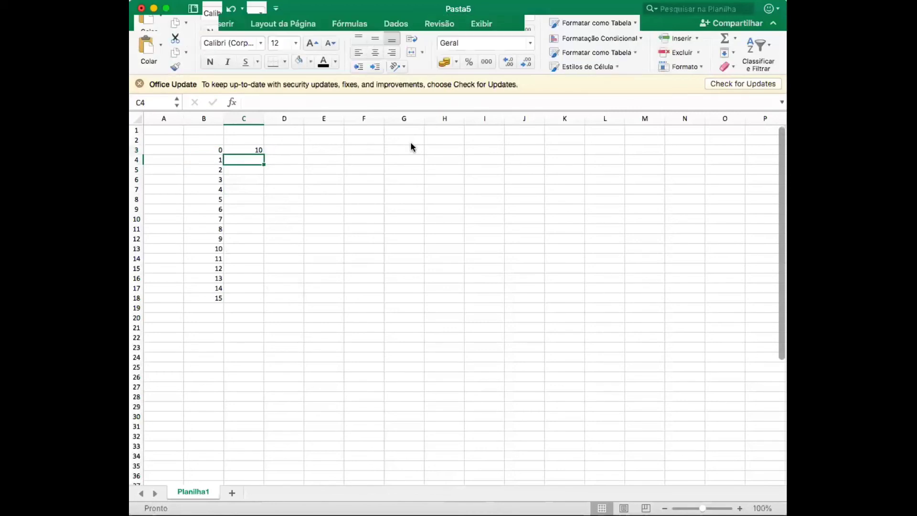
Copy the exponential formula from C3 down through cell C18, alongside the x values
{"action": "left_click", "coordinate": [249, 149]}
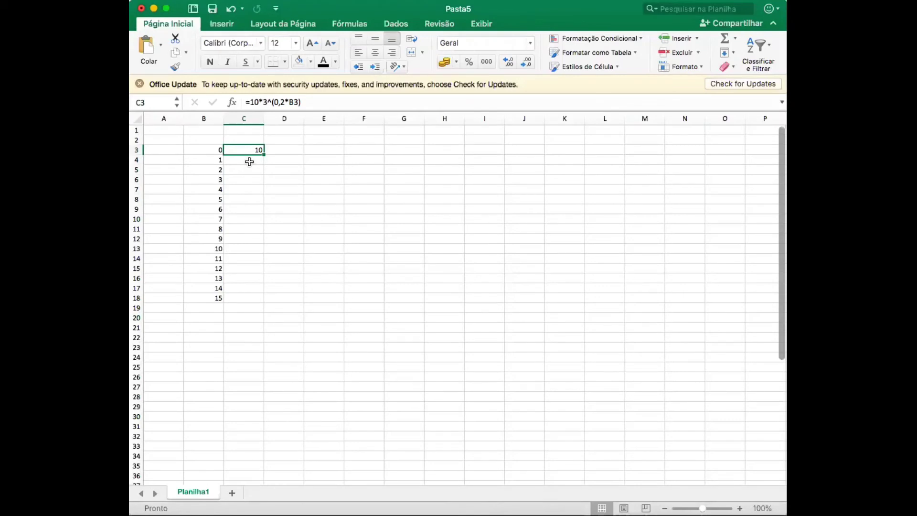
{"action": "left_click", "coordinate": [219, 148]}
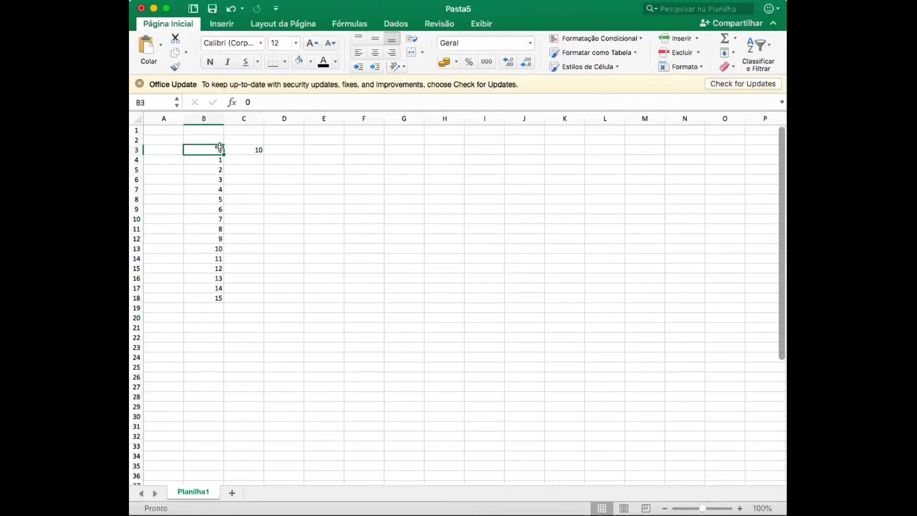
{"action": "left_click", "coordinate": [249, 148]}
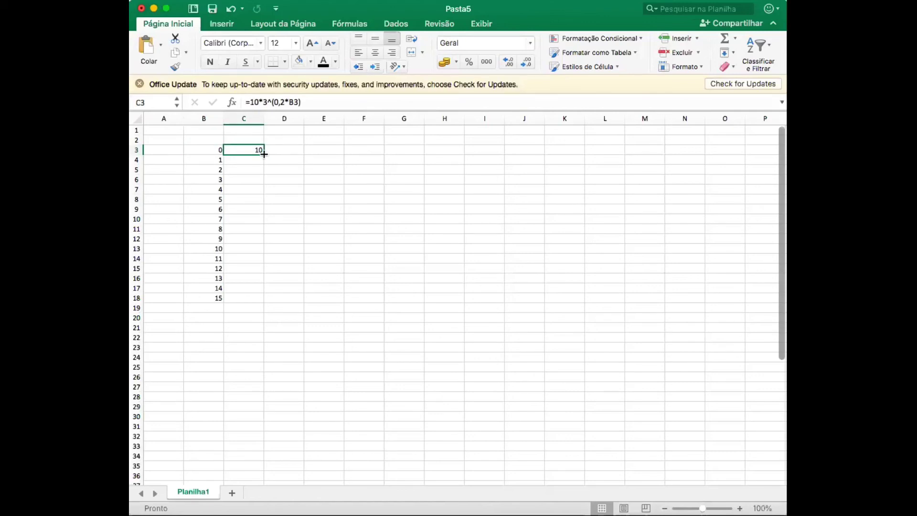
{"action": "left_click_drag", "start_coordinate": [264, 154], "coordinate": [266, 301]}
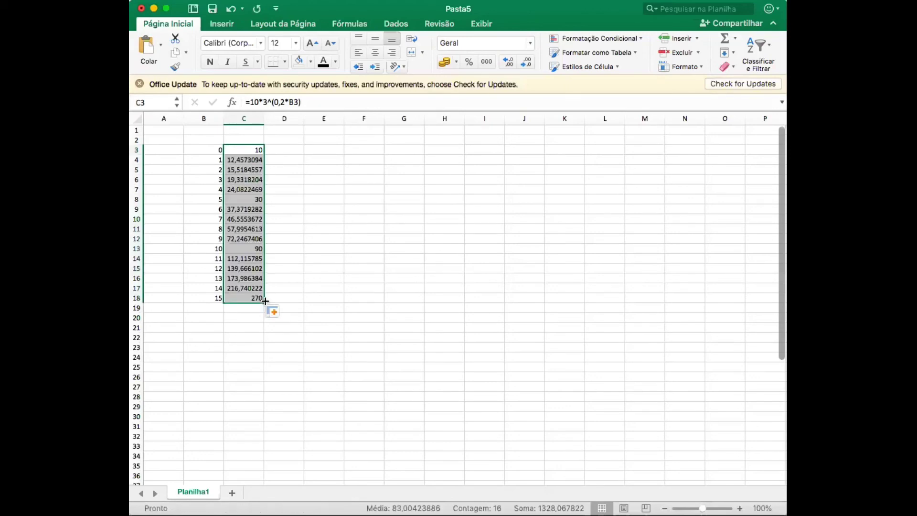
Inspect the copied formulas in several cells of column C to check which column B cell each one references
{"action": "left_click", "coordinate": [241, 277]}
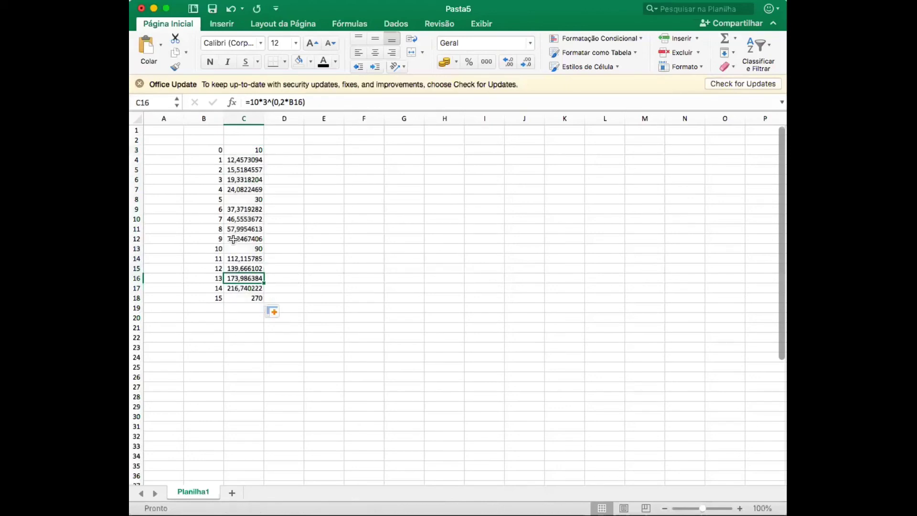
{"action": "left_click", "coordinate": [247, 161]}
{"action": "left_click", "coordinate": [247, 171]}
{"action": "left_click", "coordinate": [246, 177]}
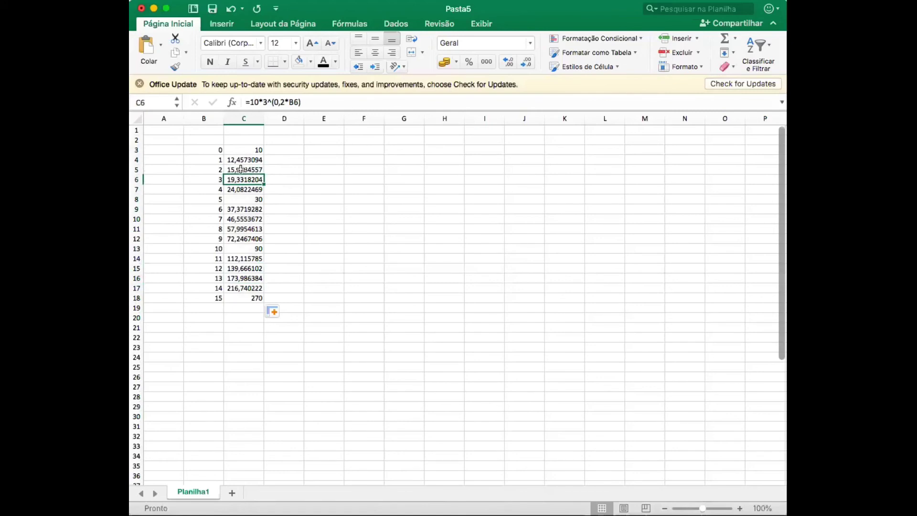
{"action": "left_click", "coordinate": [241, 169]}
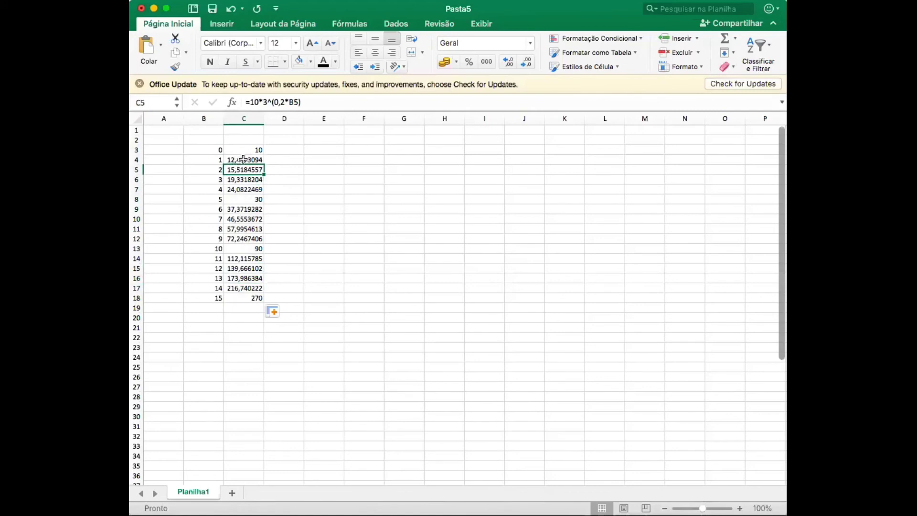
{"action": "left_click", "coordinate": [243, 160]}
{"action": "left_click", "coordinate": [240, 189]}
{"action": "left_click", "coordinate": [238, 258]}
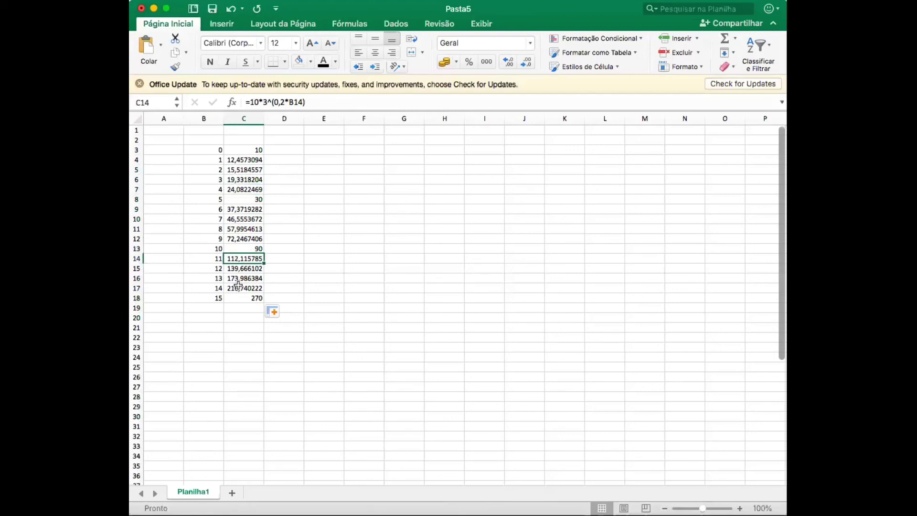
{"action": "left_click", "coordinate": [240, 297]}
{"action": "left_click", "coordinate": [250, 197]}
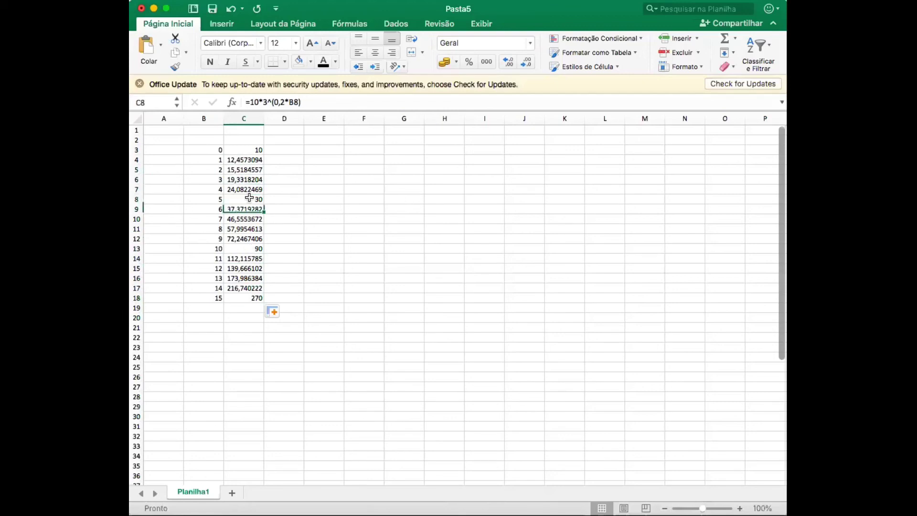
Format the function values in C3:C18 to show three decimal places
{"action": "left_click_drag", "start_coordinate": [241, 150], "coordinate": [246, 298]}
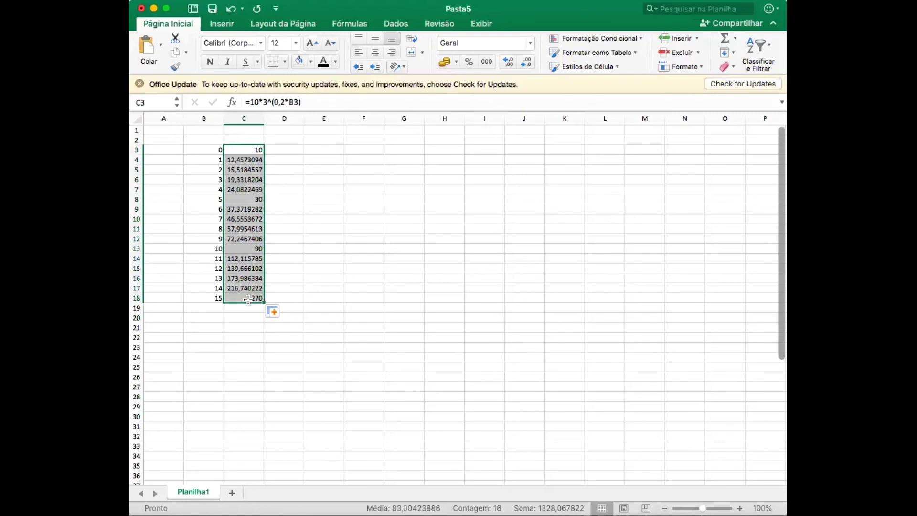
{"action": "left_click", "coordinate": [524, 65]}
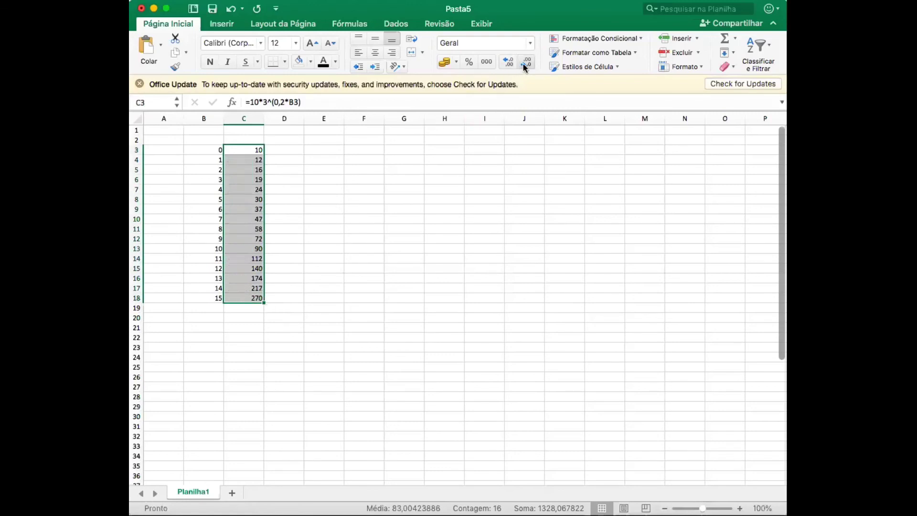
{"action": "left_click", "coordinate": [509, 63]}
{"action": "left_click", "coordinate": [509, 62]}
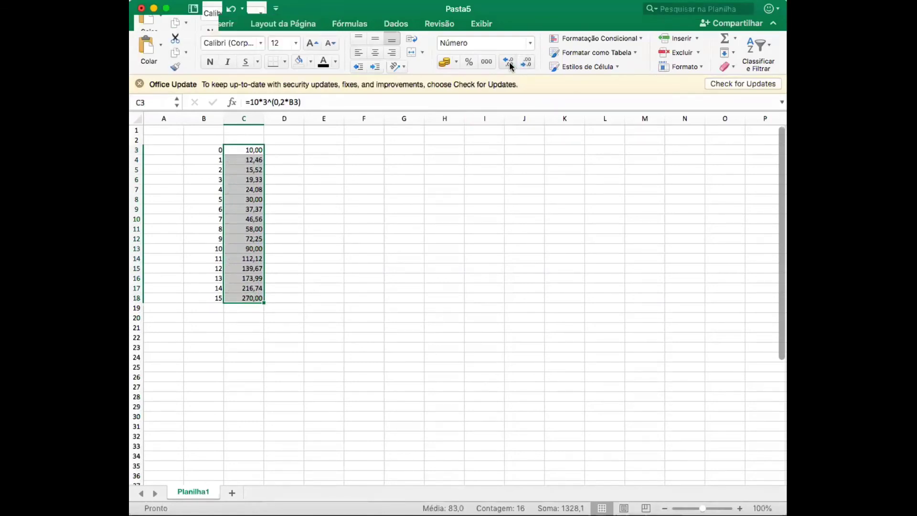
{"action": "left_click", "coordinate": [509, 63]}
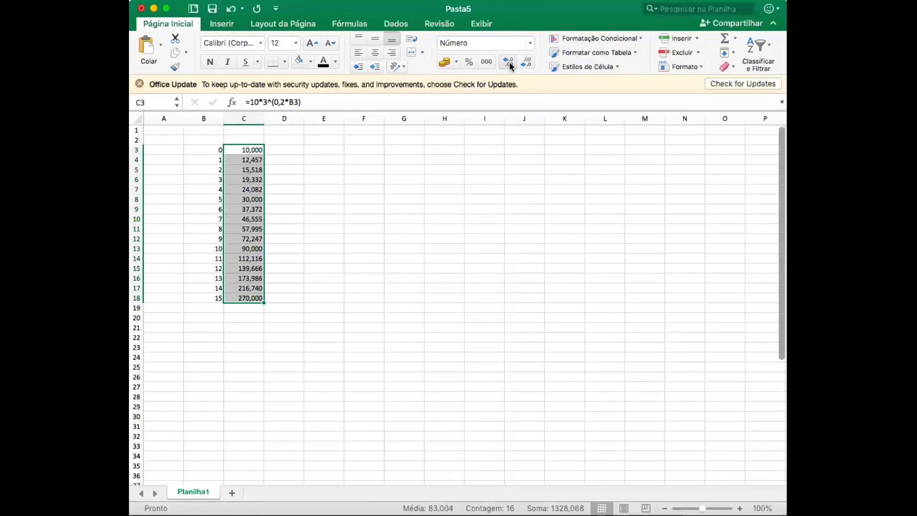
{"action": "left_click", "coordinate": [399, 287]}
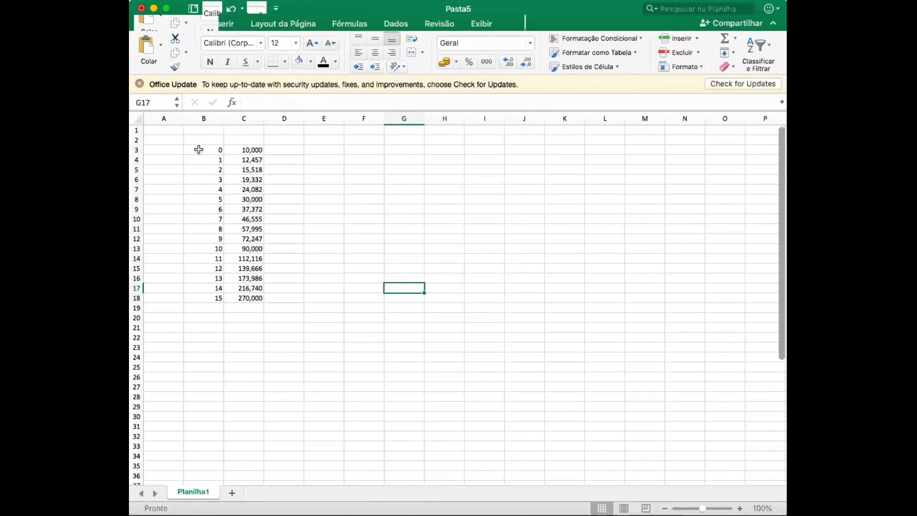
Insert a scatter chart with smooth lines and markers from the data in B3:C18
{"action": "left_click_drag", "start_coordinate": [199, 149], "coordinate": [250, 297]}
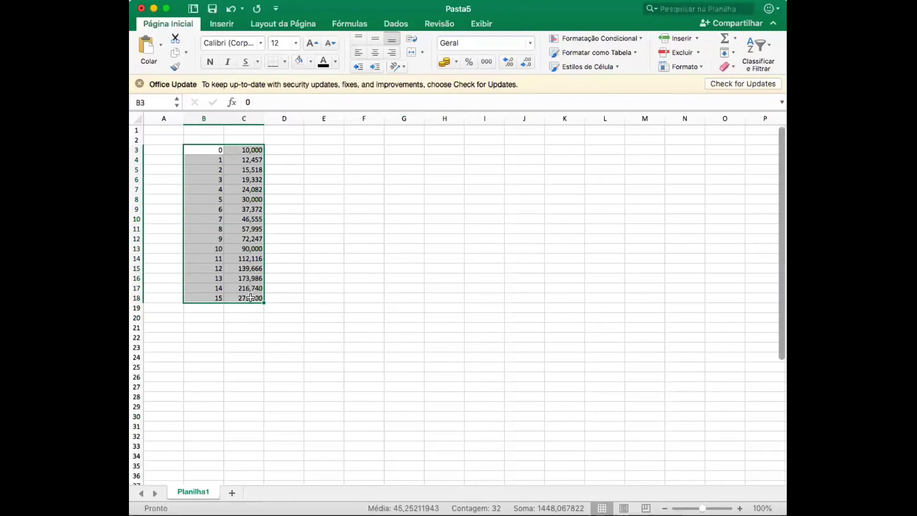
{"action": "left_click", "coordinate": [215, 24]}
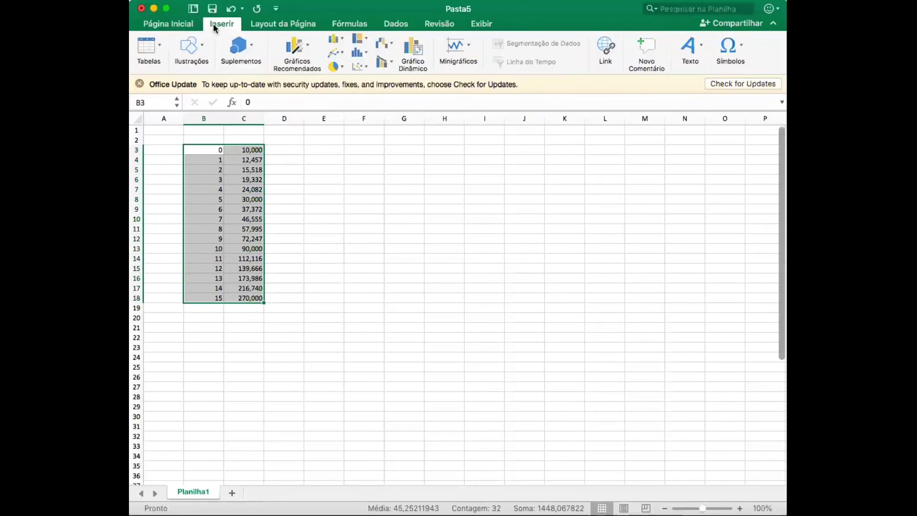
{"action": "left_click", "coordinate": [309, 48]}
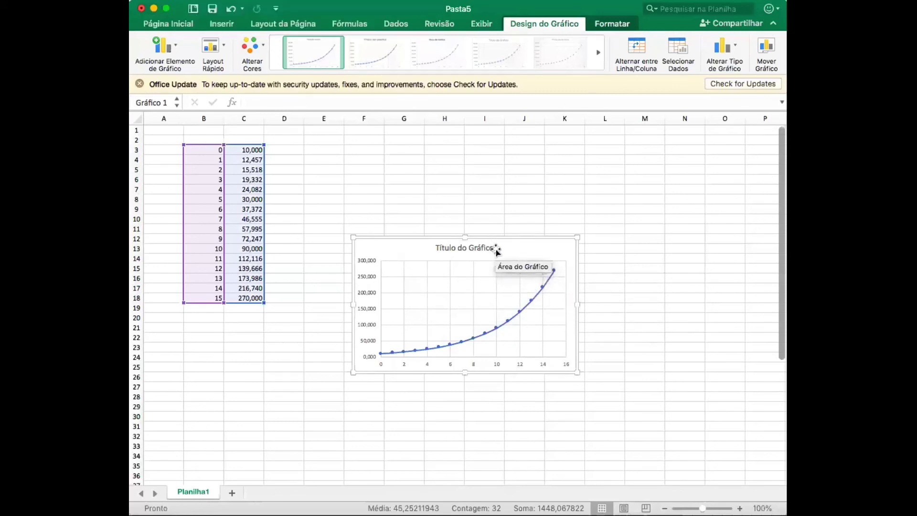
Delete the placeholder title "Título do Gráfico" from the chart
{"action": "left_click", "coordinate": [467, 249]}
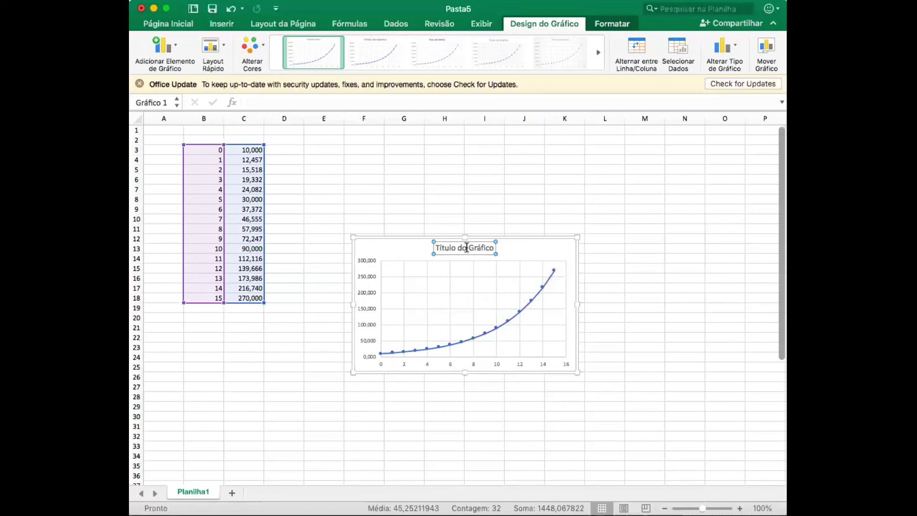
{"action": "left_click", "coordinate": [494, 249]}
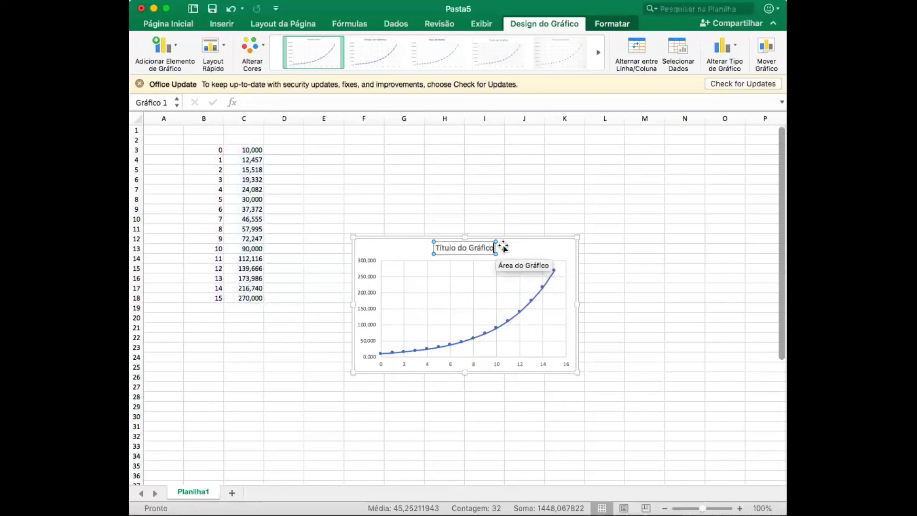
{"action": "left_click", "coordinate": [474, 247]}
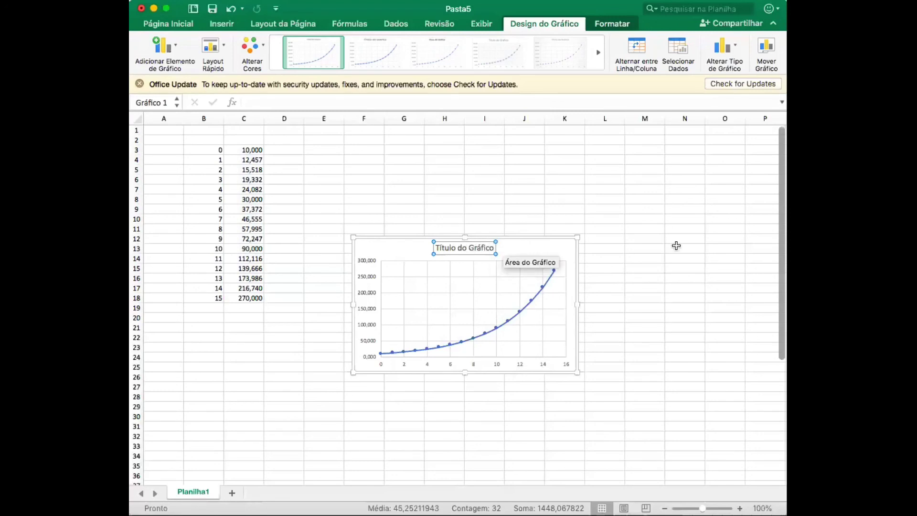
{"action": "key", "text": "Escape"}
{"action": "key", "text": "Delete"}
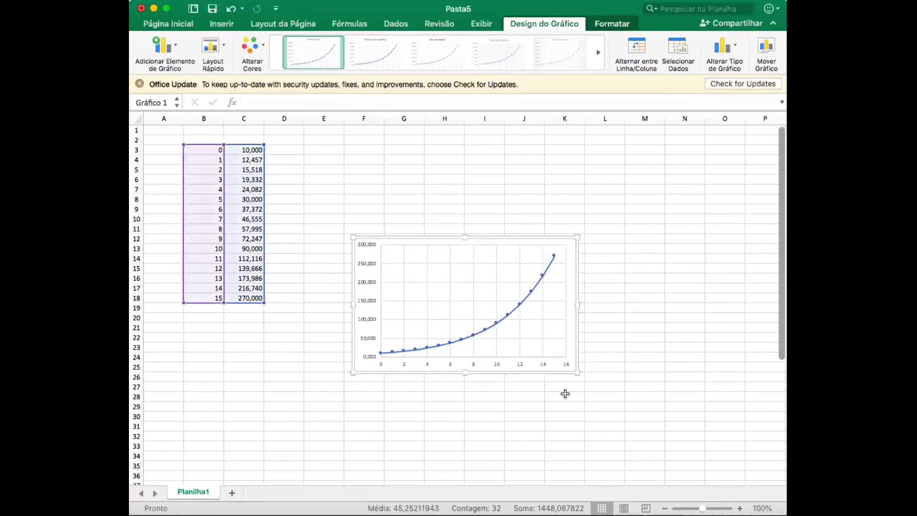